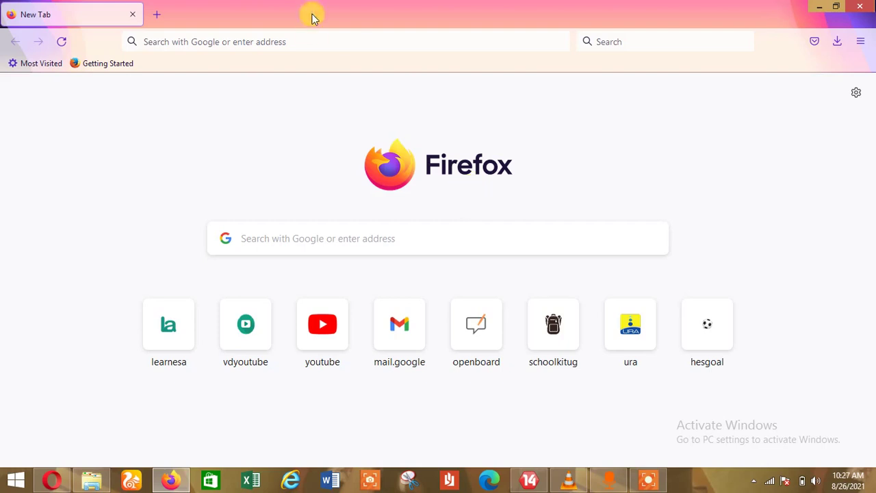
pyautogui.click(309, 38)
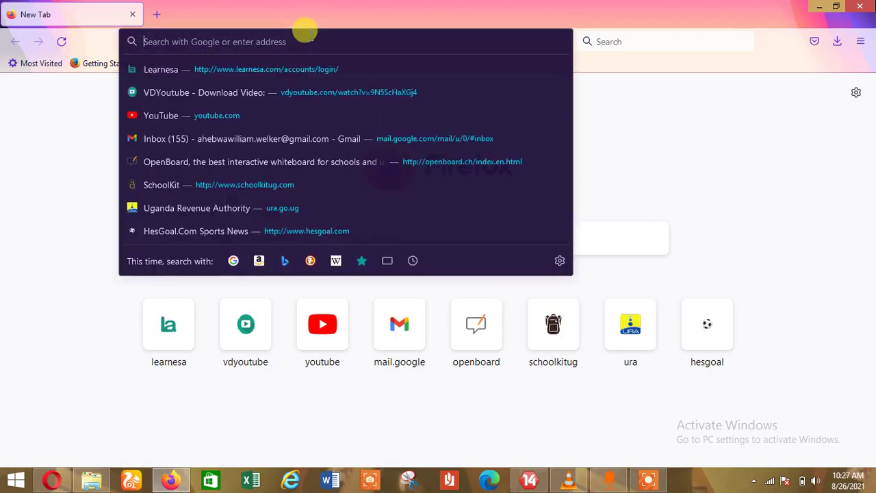
pyautogui.write('www.')
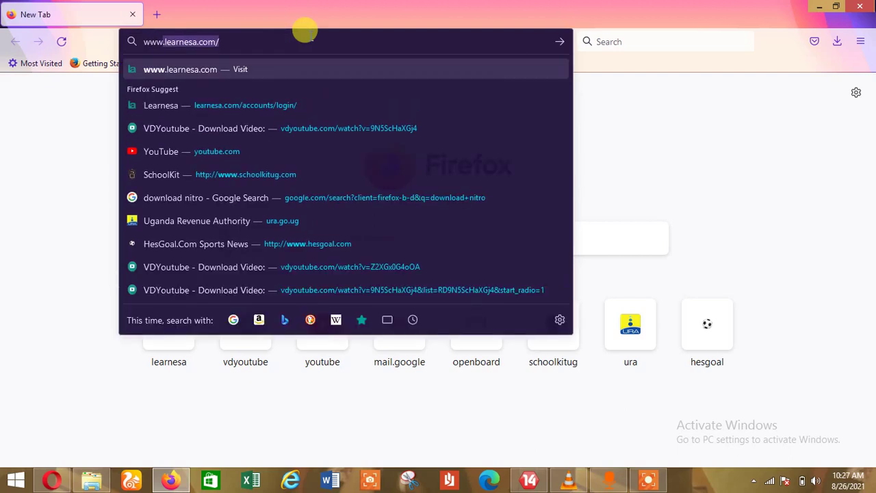
pyautogui.write('s')
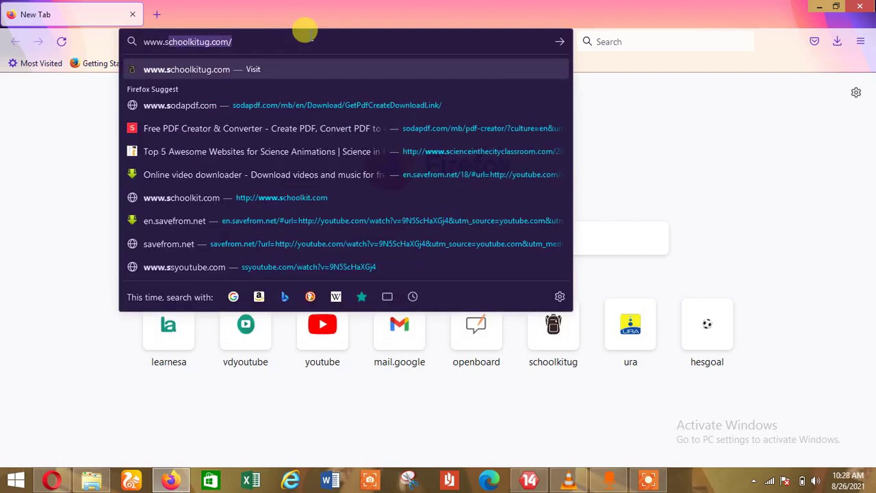
pyautogui.write('chool')
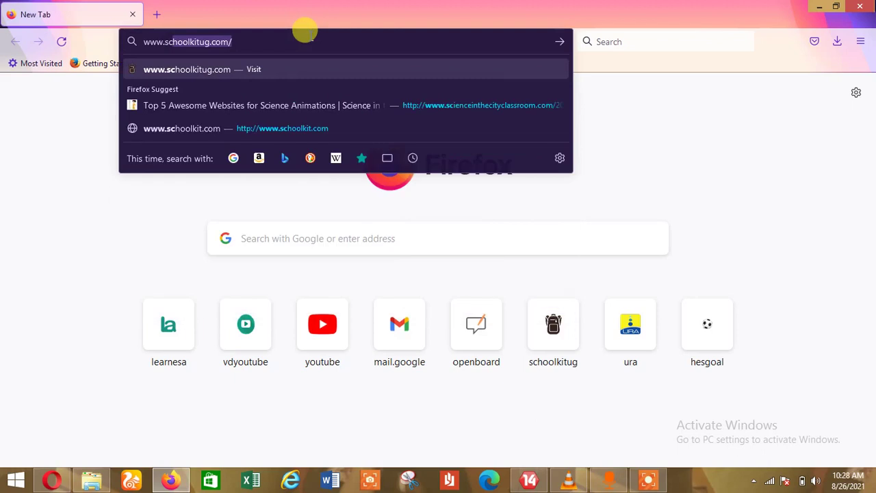
pyautogui.write('kitug.com/')
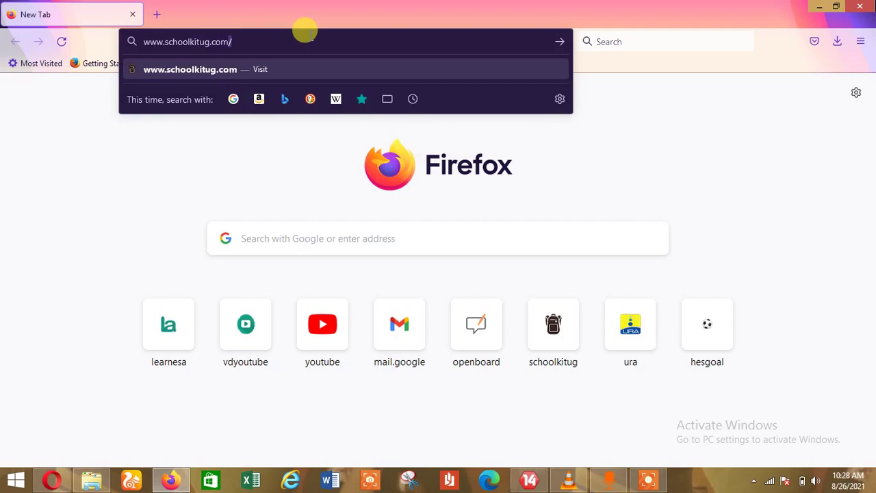
pyautogui.press('Return')
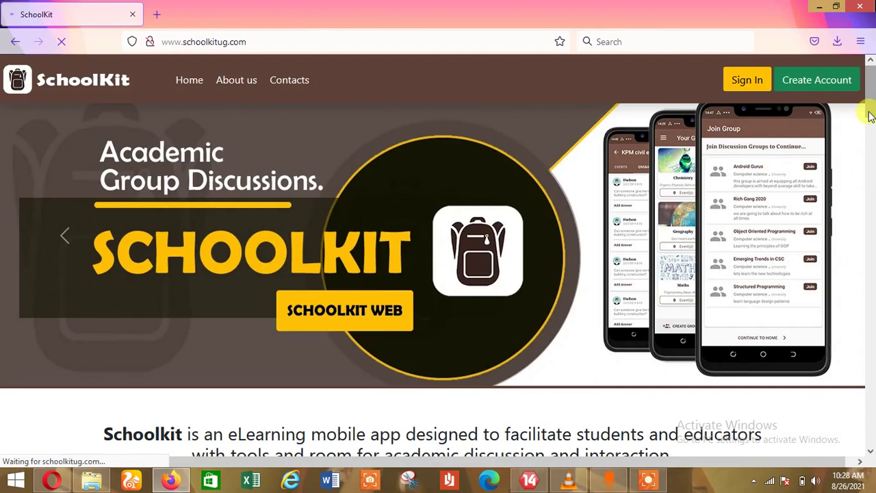
# Step: Sign in to SchoolKit with the prefilled e-mail address and password
pyautogui.moveTo(868, 117); pyautogui.dragTo(869, 81)
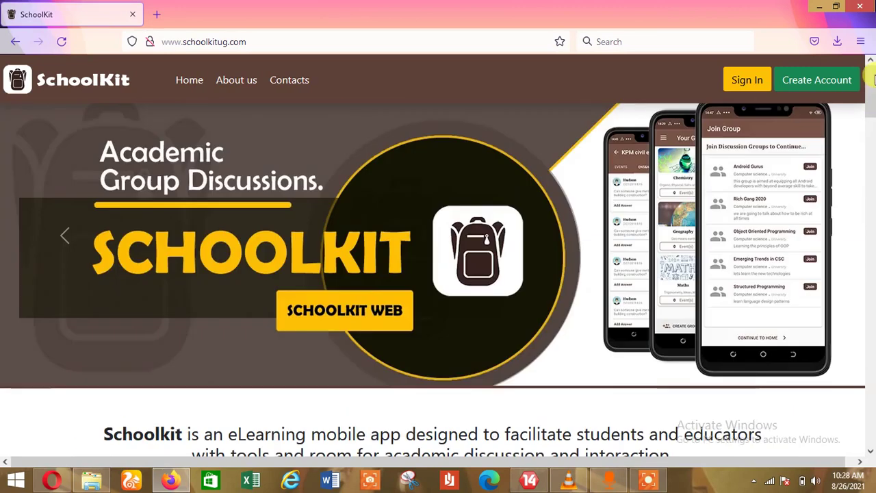
pyautogui.click(746, 81)
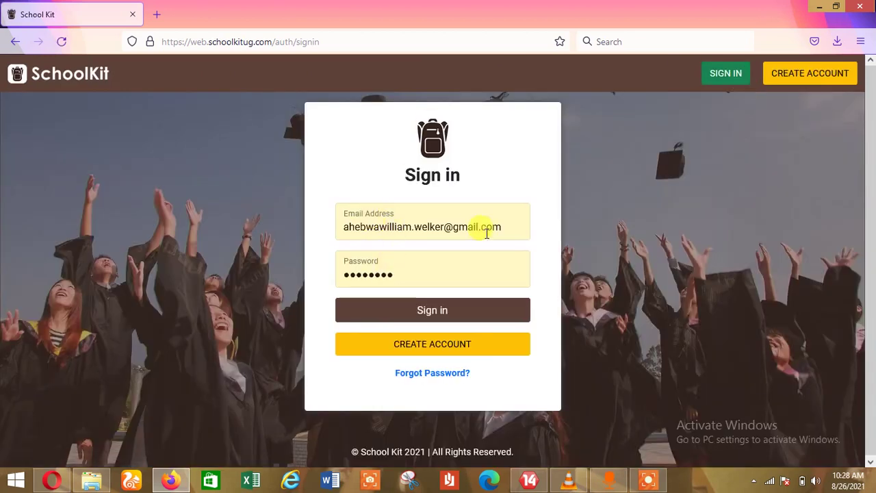
pyautogui.click(405, 277)
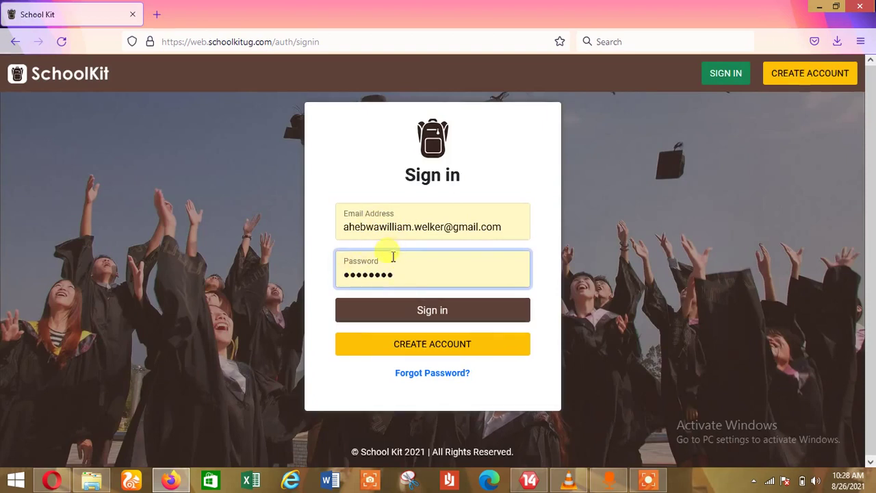
pyautogui.click(397, 310)
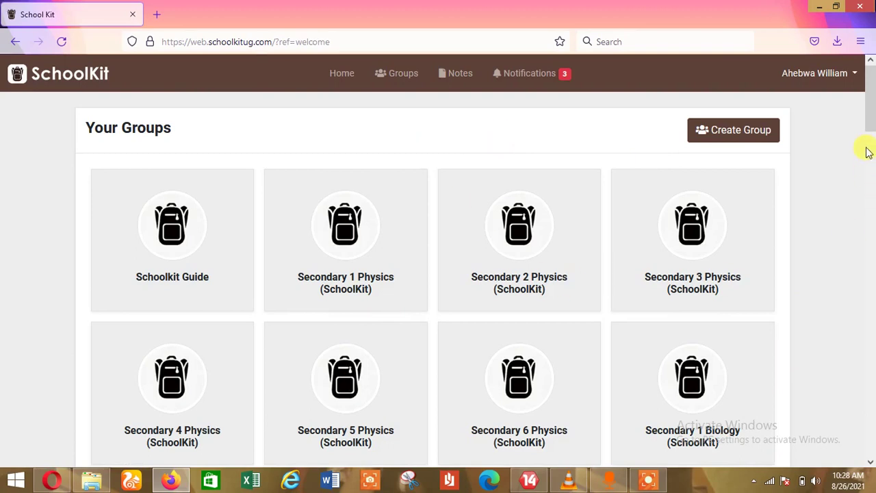
# Step: Open Dammy group from the list of your groups and display its discussions
pyautogui.moveTo(869, 140); pyautogui.dragTo(872, 379)
pyautogui.click(174, 232)
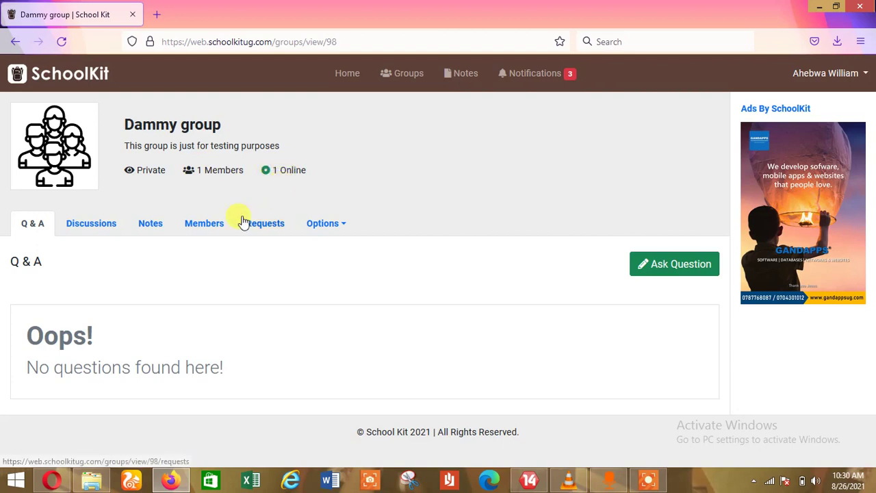
pyautogui.click(108, 230)
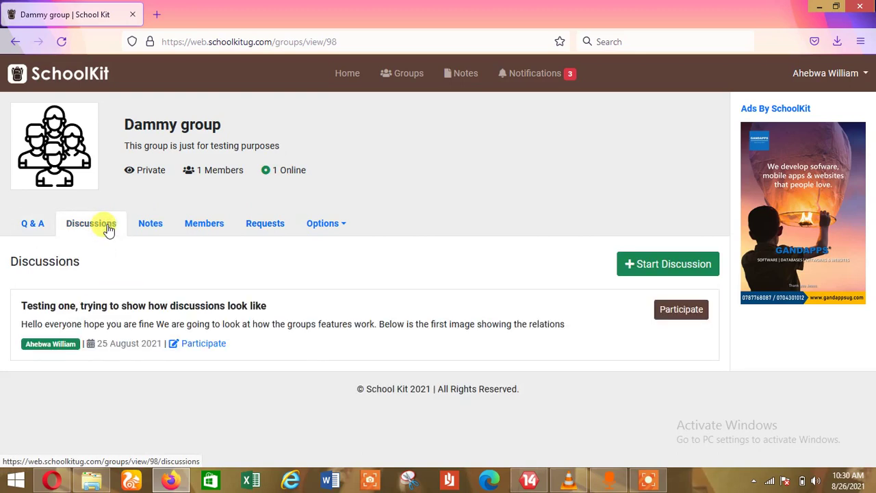
# Step: Start a new discussion with the listed group member as discussant and title it "physics lesson 2 measurements"
pyautogui.click(684, 266)
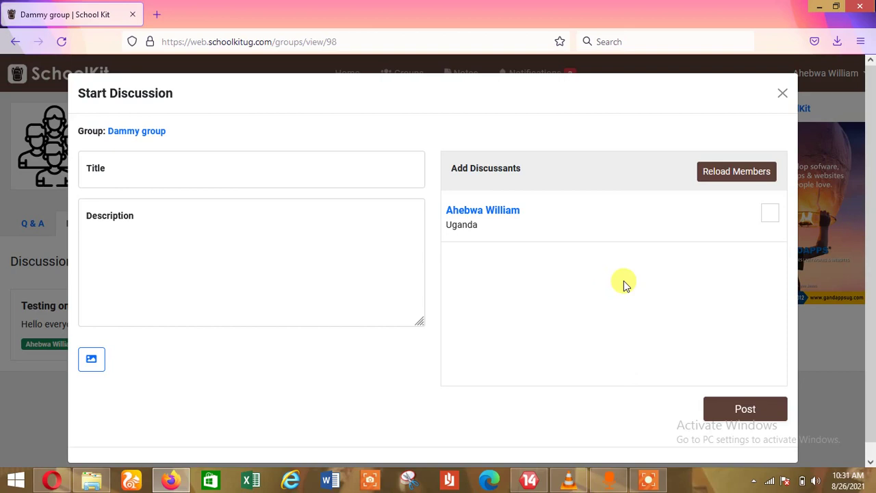
pyautogui.click(770, 215)
pyautogui.click(155, 169)
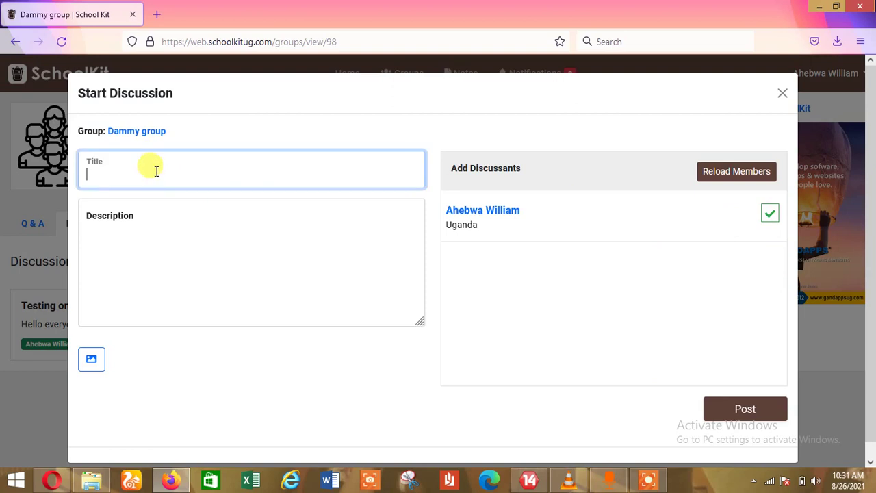
pyautogui.write('lesson')
pyautogui.hotkey('ctrl', 'a')
pyautogui.press('BackSpace')
pyautogui.write('physics lesson')
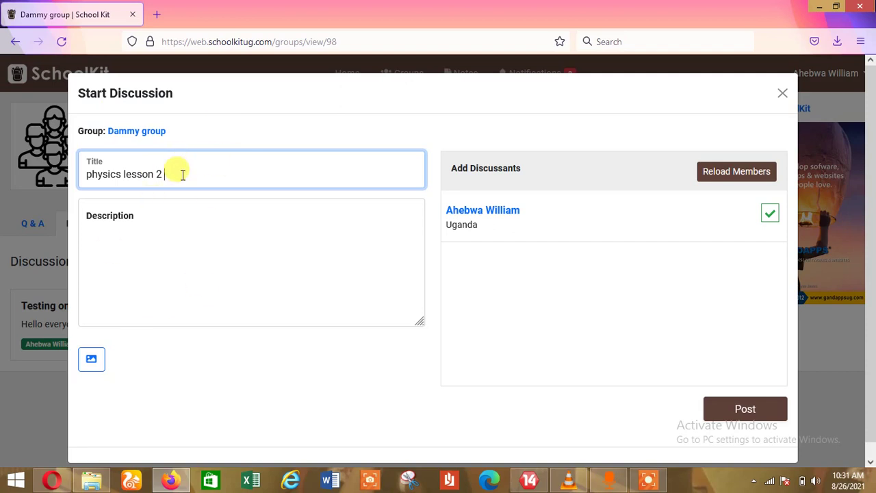
pyautogui.write('megs')
pyautogui.write('ureme')
pyautogui.write('nts')
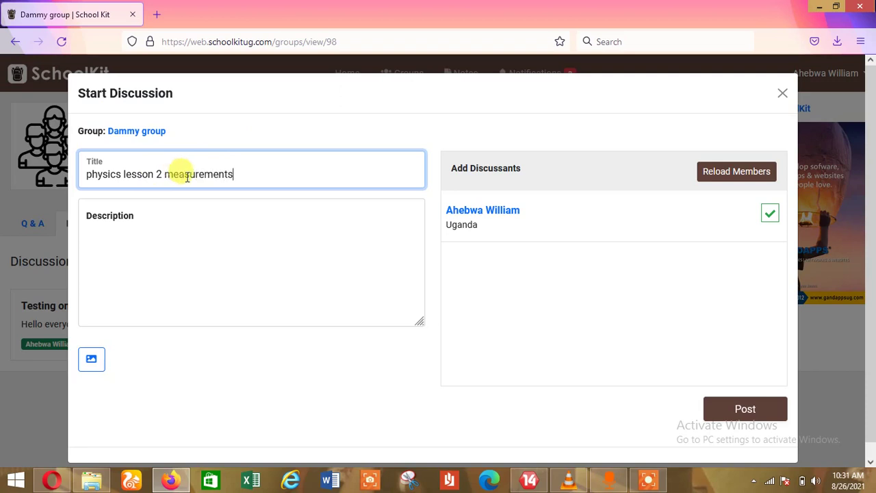
# Step: Enter the description "continuation on measuremnts" and post the discussion
pyautogui.click(156, 229)
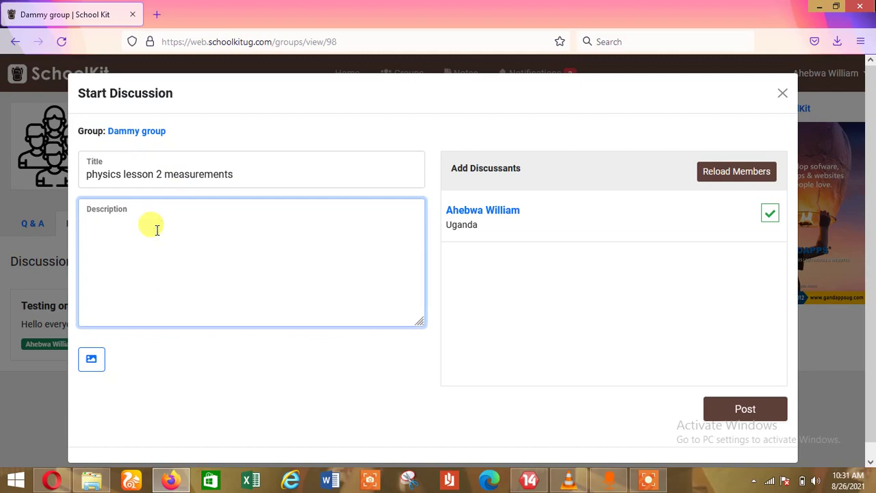
pyautogui.write('continuation on  measuremnts')
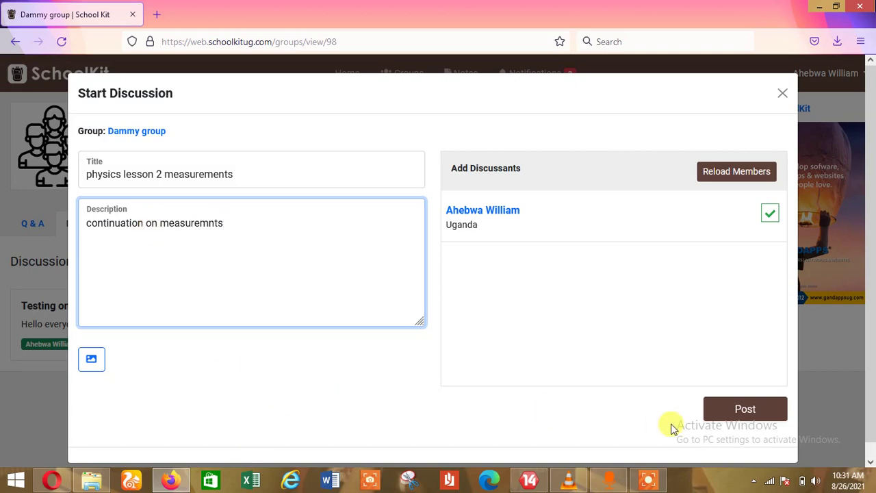
pyautogui.click(734, 414)
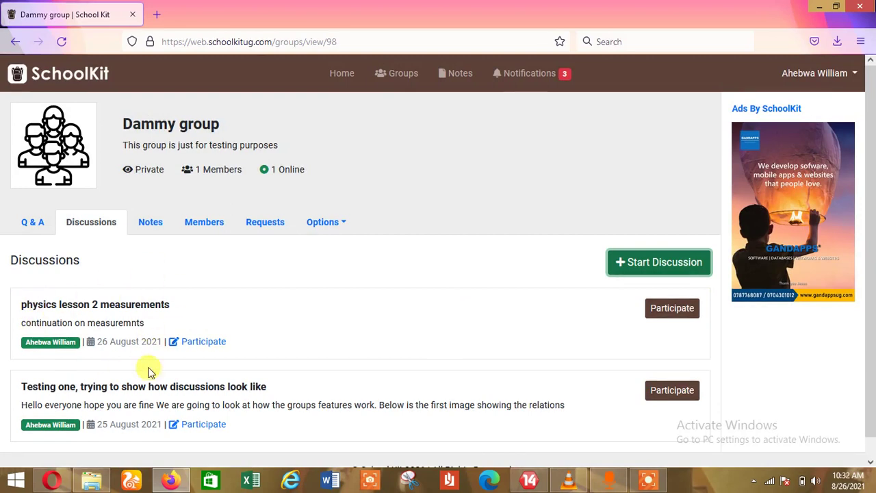
# Step: Open the physics lesson 2 measurements discussion and begin an answer with "today we are looking at various physical quantities that we measure in physics."
pyautogui.click(677, 311)
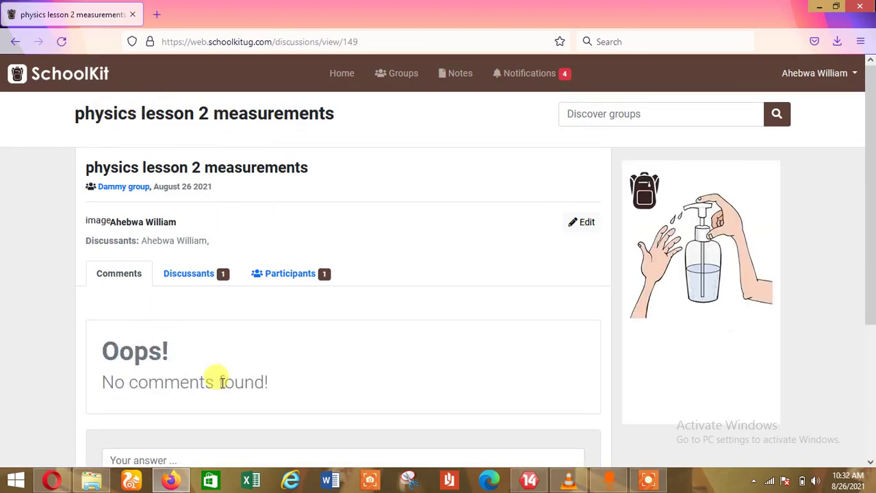
pyautogui.moveTo(870, 297); pyautogui.dragTo(870, 332)
pyautogui.click(315, 397)
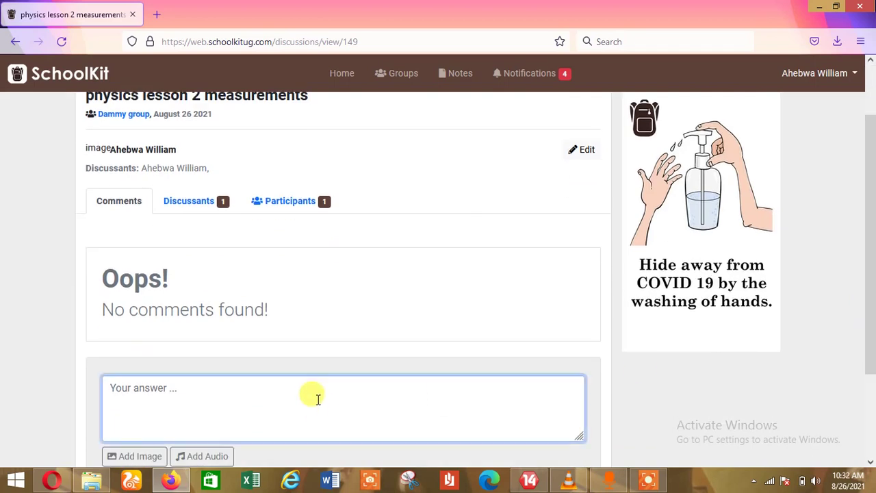
pyautogui.write('today we aee')
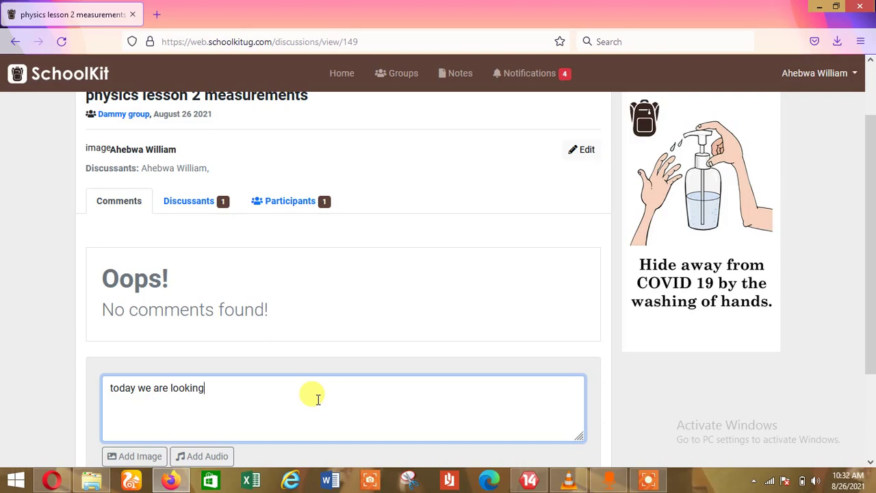
pyautogui.write('t various physical quantities that ')
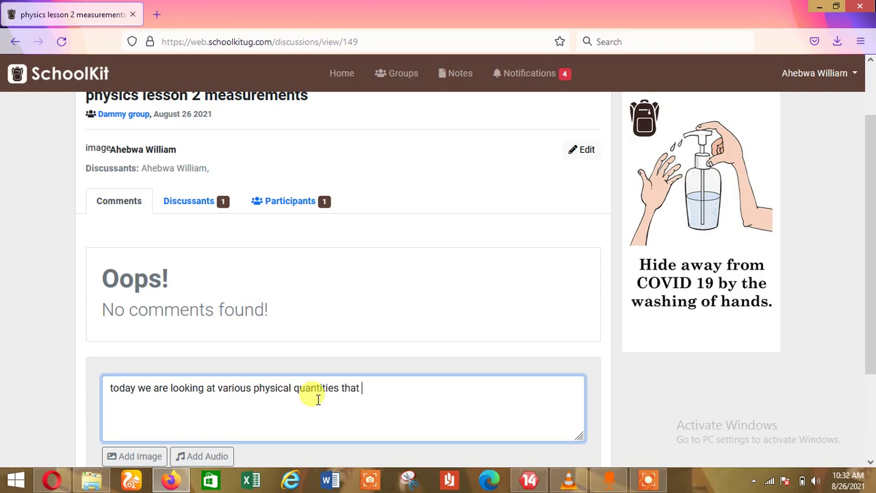
pyautogui.write('we measure in physics.')
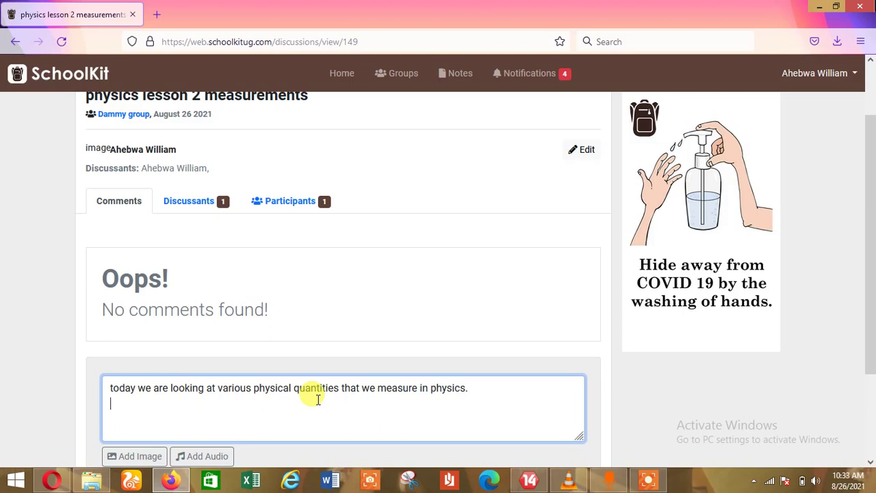
# Step: Add the line "dear students can you mention some quantities that you know which can be measured in our daily life?" and post the answer
pyautogui.press('Return')
pyautogui.write('dear students can you mention some cont')
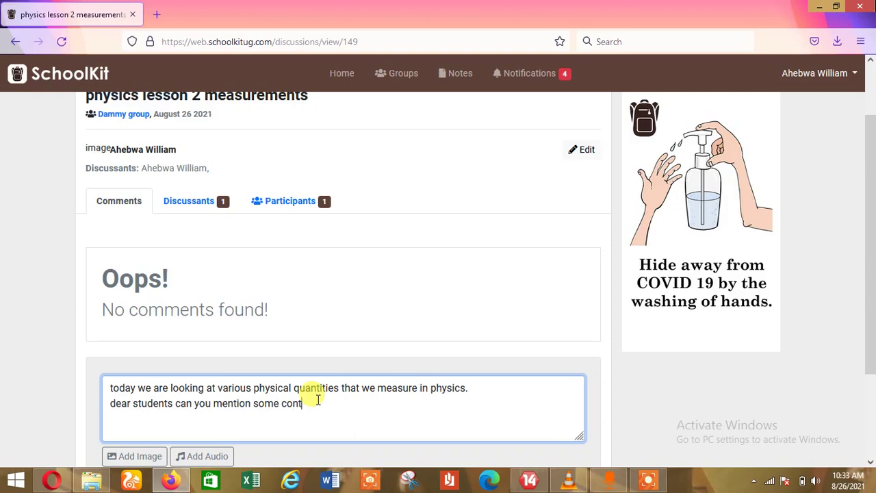
pyautogui.press('BackSpace')
pyautogui.press('BackSpace')
pyautogui.press('BackSpace')
pyautogui.press('BackSpace')
pyautogui.write('quantities that you know which')
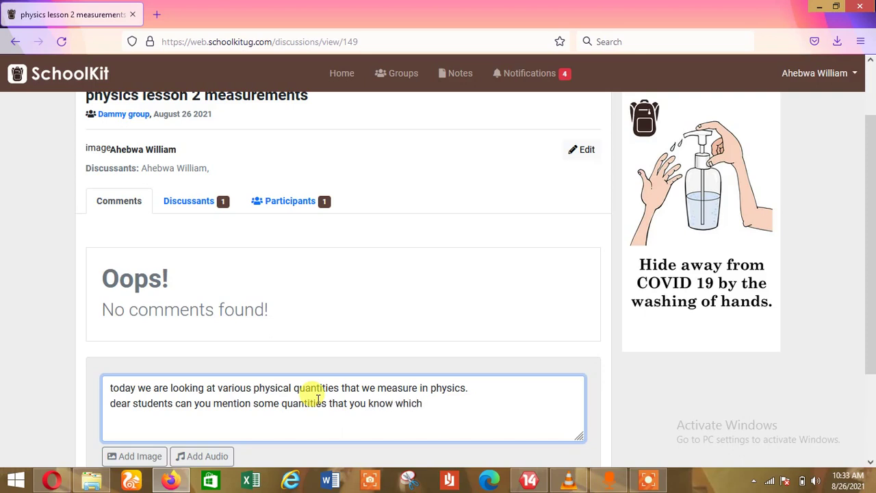
pyautogui.write(' can be measured in po')
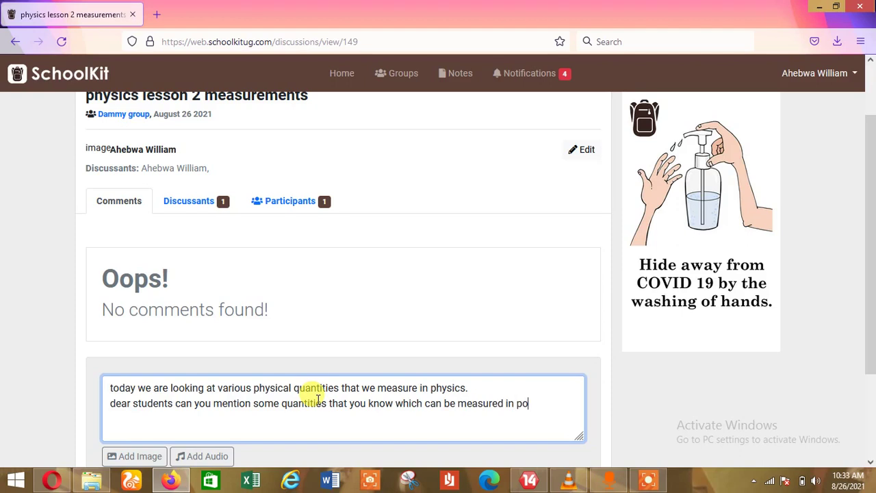
pyautogui.press('BackSpace')
pyautogui.press('BackSpace')
pyautogui.write('ourd')
pyautogui.press('BackSpace')
pyautogui.write('daily life?')
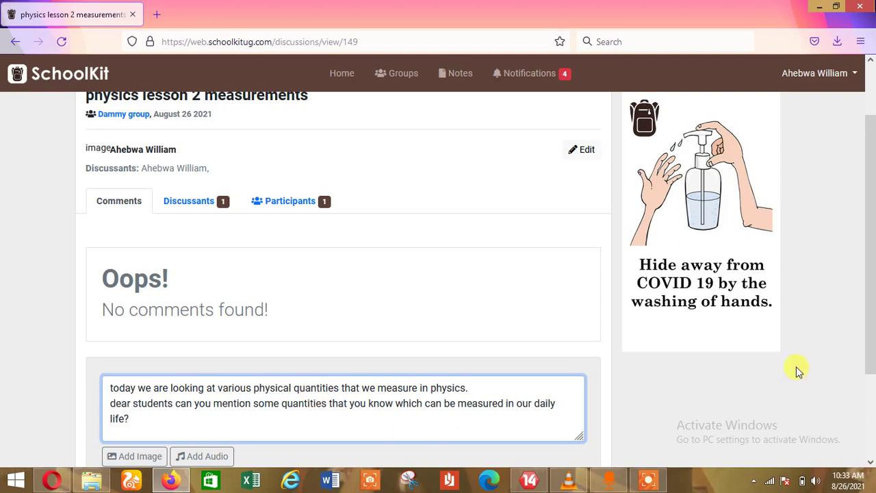
pyautogui.moveTo(872, 330); pyautogui.dragTo(867, 371)
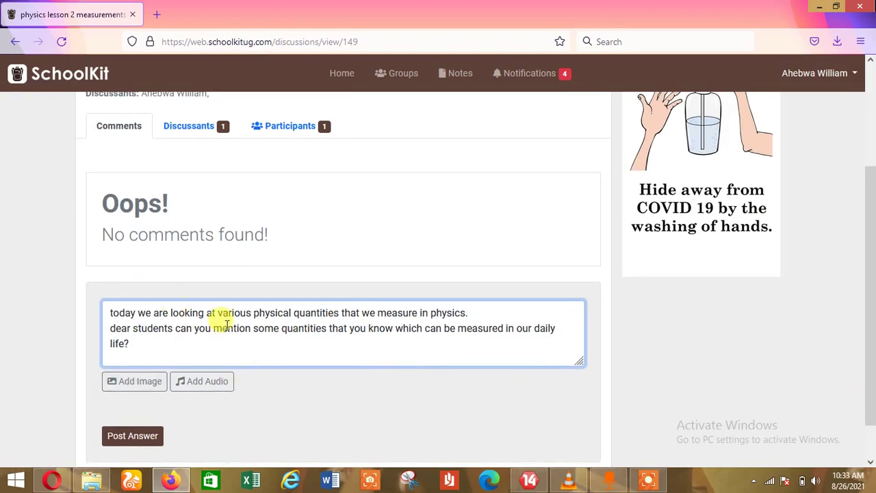
pyautogui.click(139, 438)
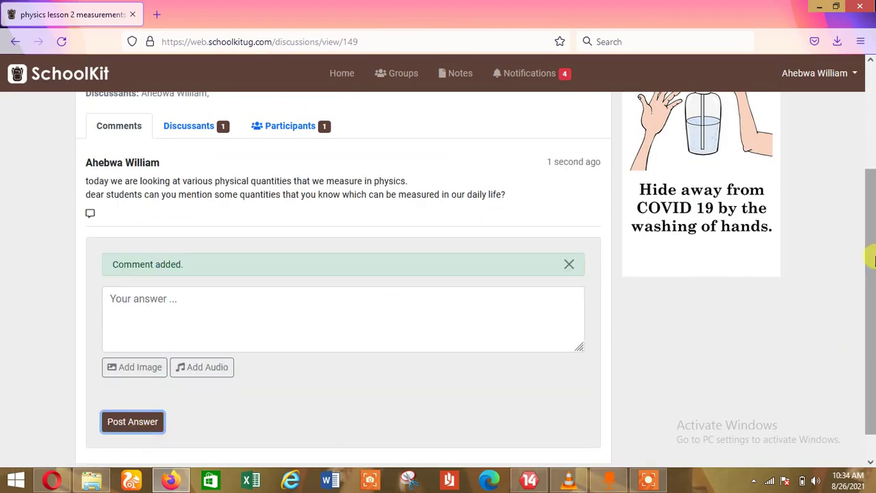
# Step: Reply to the posted question about measurable quantities with the comment "length"
pyautogui.moveTo(872, 256); pyautogui.dragTo(871, 137)
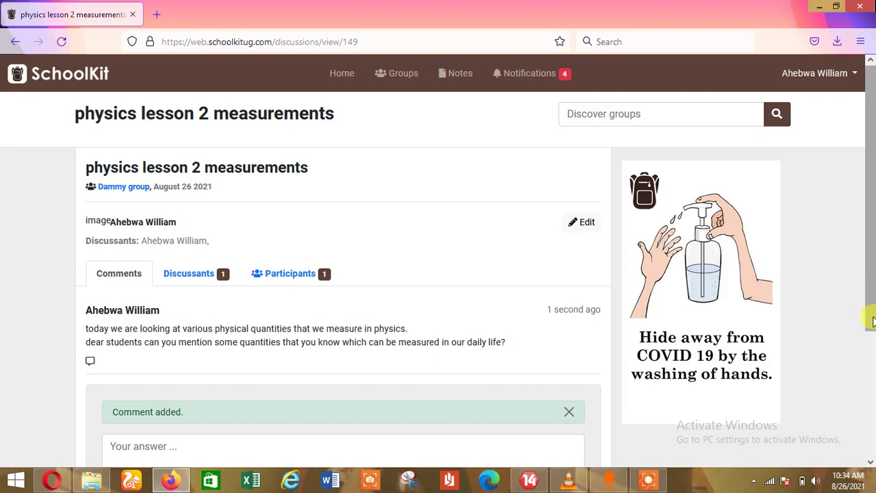
pyautogui.moveTo(870, 316)
pyautogui.mouseDown()
pyautogui.moveTo(873, 378)
pyautogui.moveTo(860, 317)
pyautogui.mouseUp()
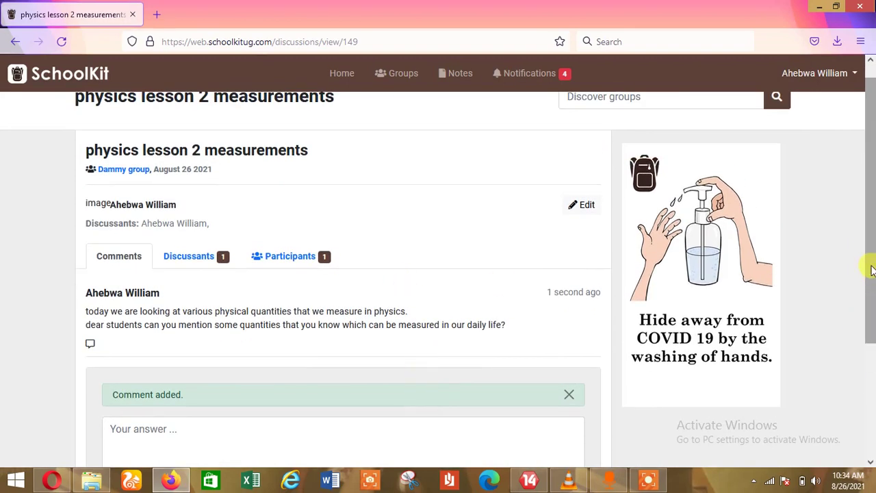
pyautogui.moveTo(870, 276); pyautogui.dragTo(873, 320)
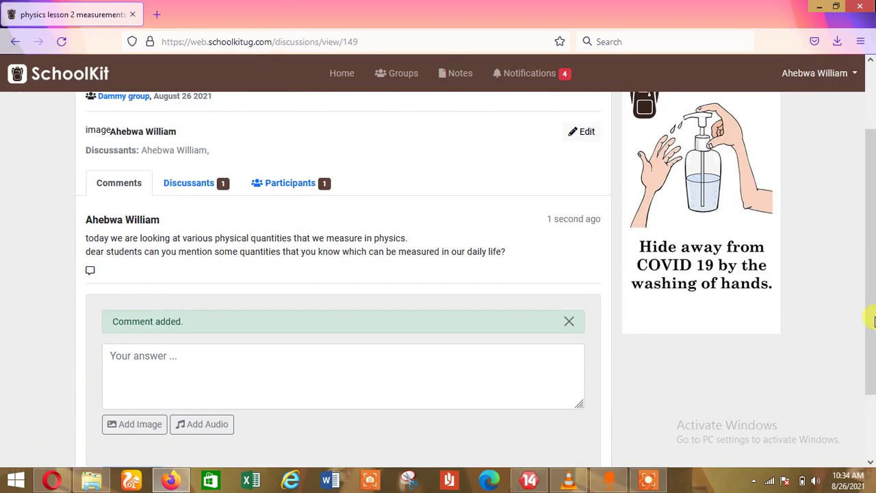
pyautogui.click(89, 270)
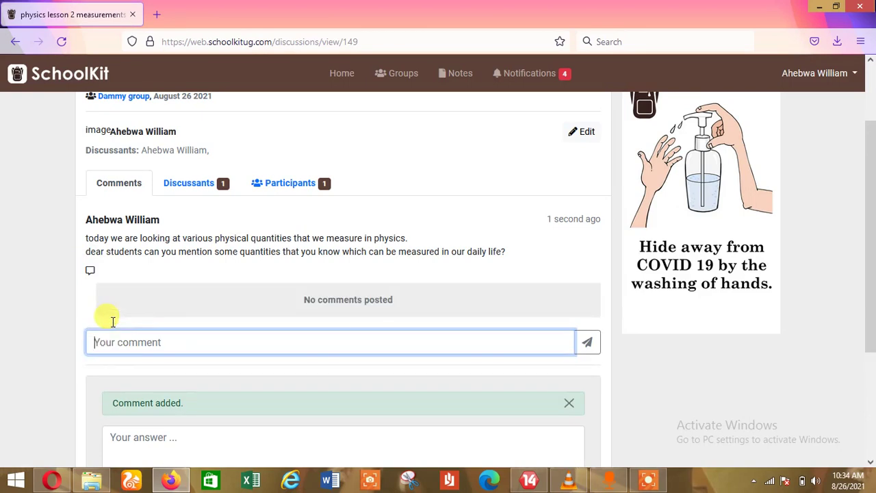
pyautogui.write('Iength')
pyautogui.click(588, 342)
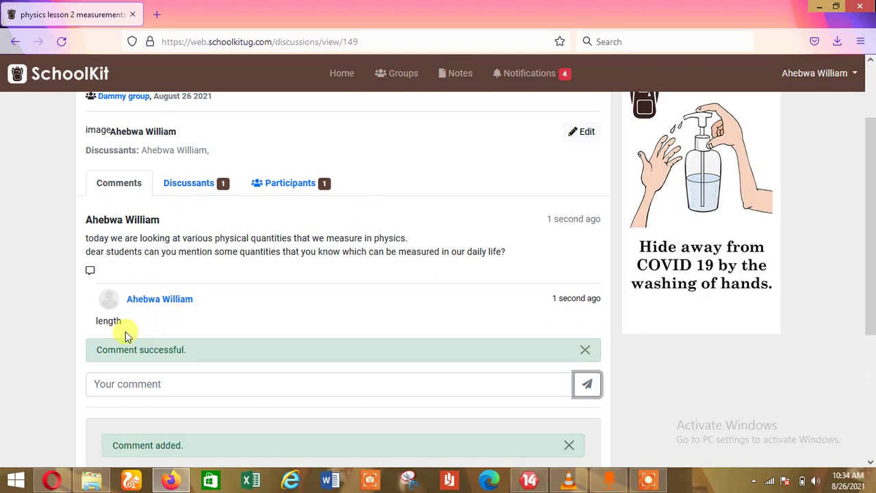
# Step: Try to reply to the question about measurable quantities with the comment "time"
pyautogui.click(91, 273)
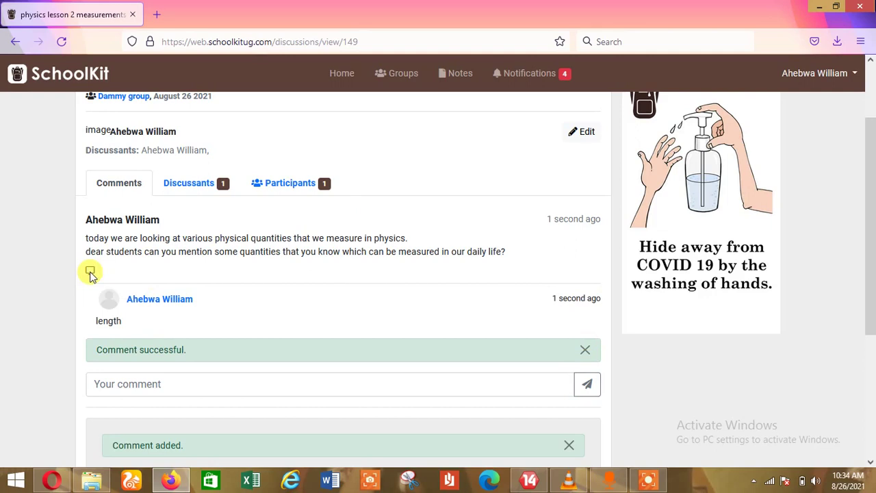
pyautogui.click(136, 388)
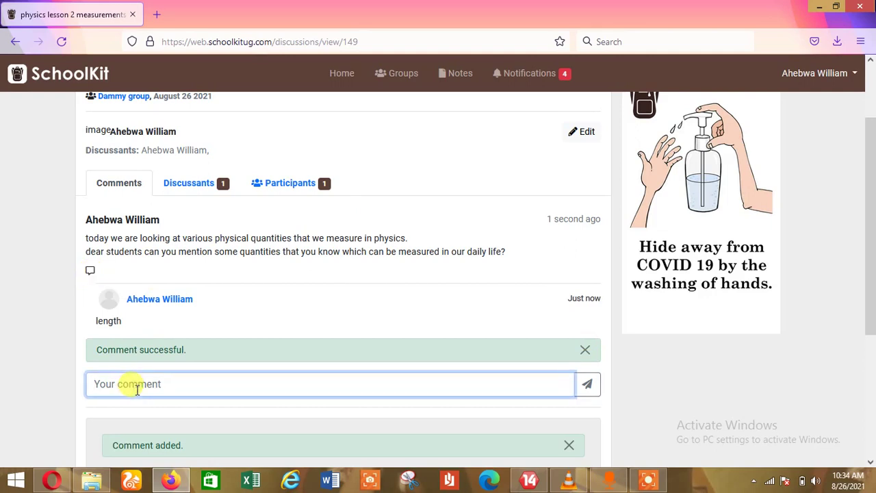
pyautogui.write('time')
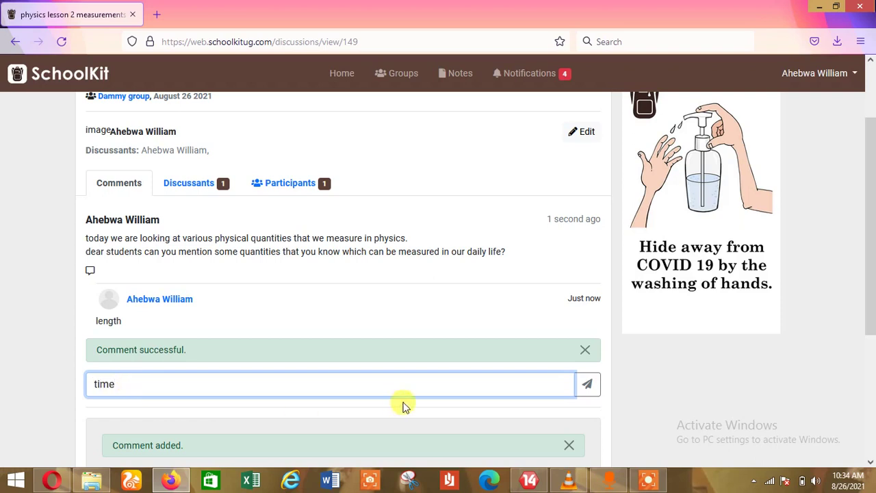
pyautogui.click(581, 394)
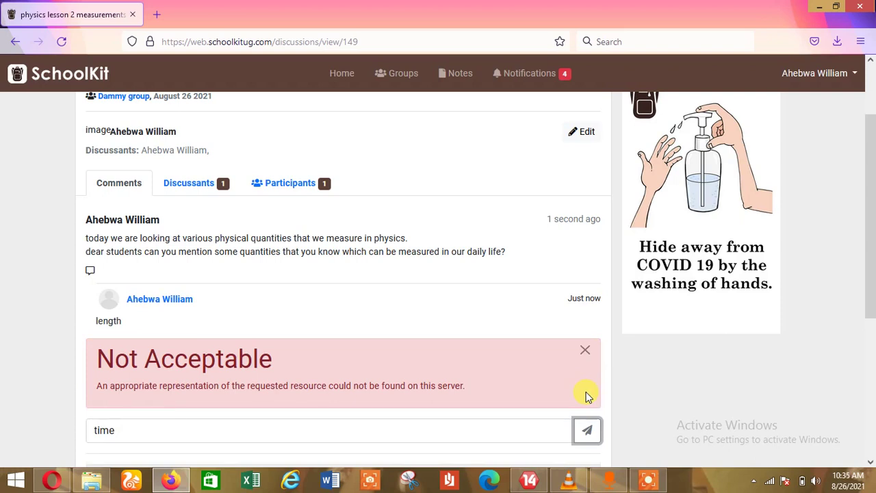
# Step: Dismiss the error message and clear the unsent comment text
pyautogui.click(587, 351)
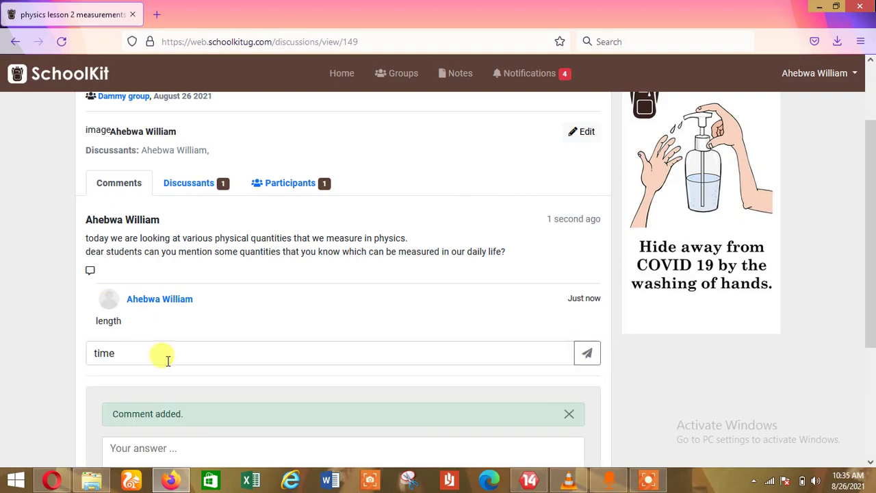
pyautogui.click(221, 352)
pyautogui.press('BackSpace')
pyautogui.press('BackSpace')
pyautogui.press('BackSpace')
pyautogui.press('BackSpace')
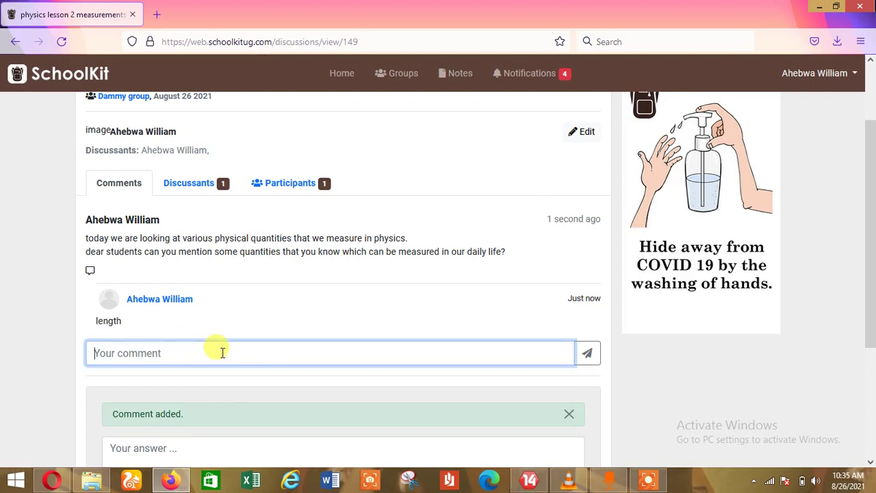
# Step: Enter "temperature" in the answer field below the comments
pyautogui.click(91, 272)
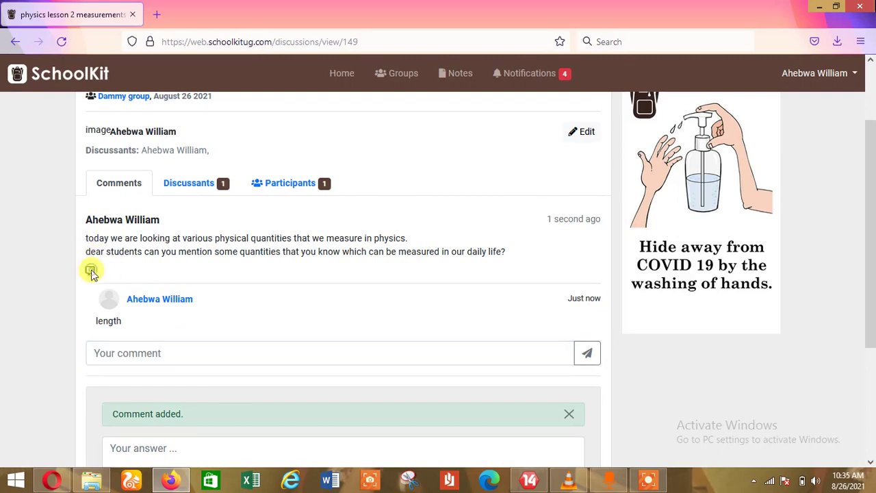
pyautogui.click(317, 451)
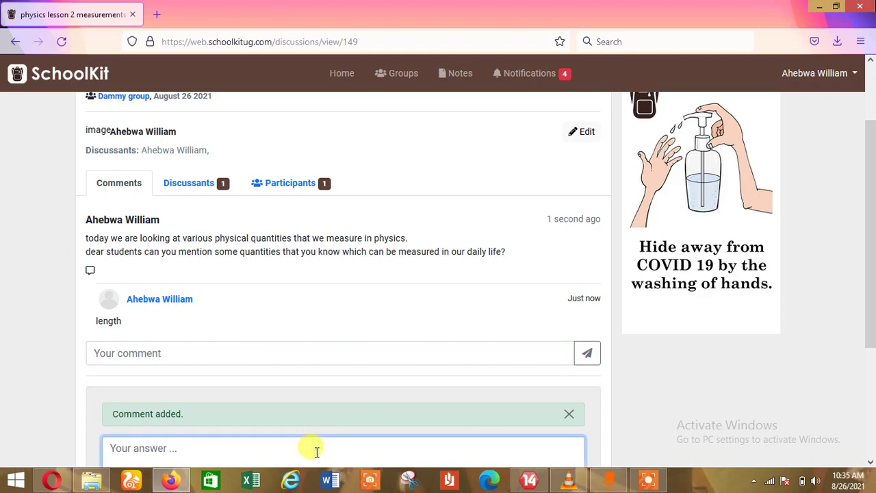
pyautogui.write('temperature')
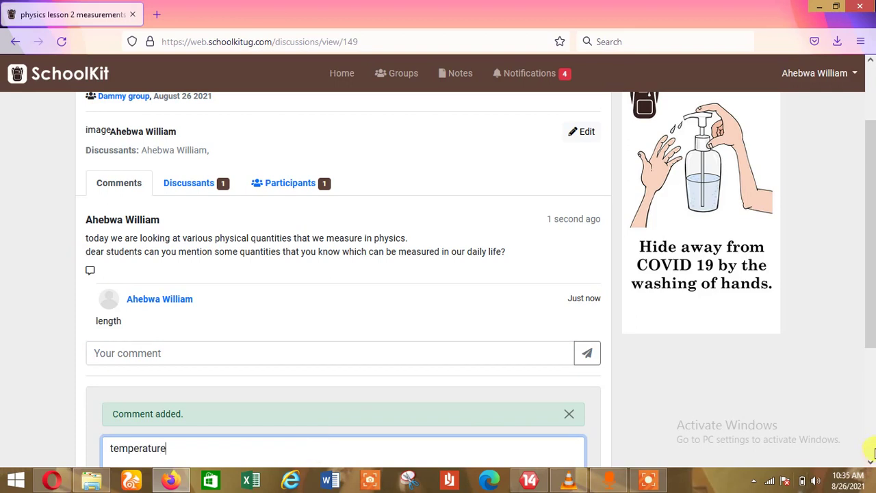
# Step: Move the text "temperature" from the answer field to the question's comment field and send it as a reply
pyautogui.click(870, 463)
pyautogui.scroll(-3, 870, 463)
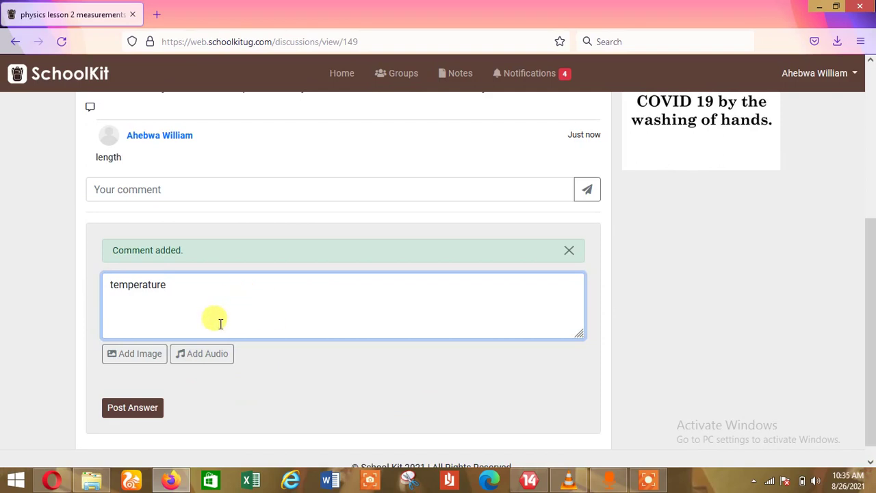
pyautogui.moveTo(170, 281); pyautogui.dragTo(106, 284)
pyautogui.hotkey('ctrl', 'c')
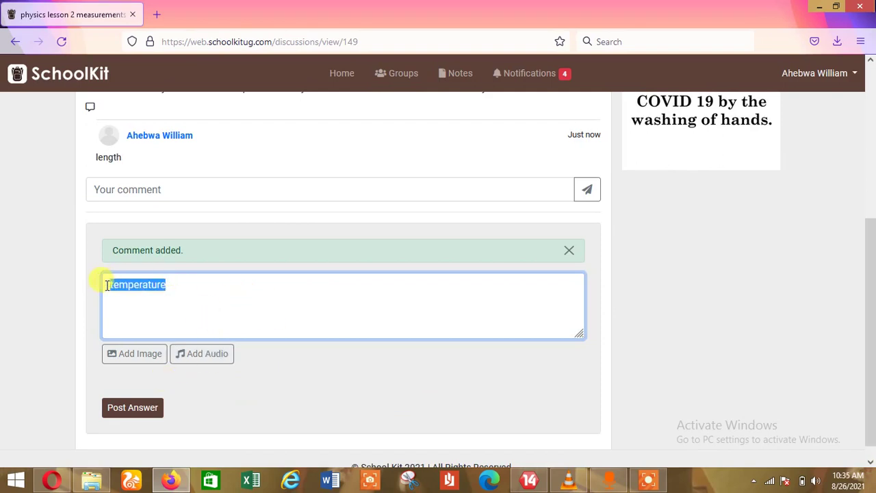
pyautogui.press('BackSpace')
pyautogui.click(122, 192)
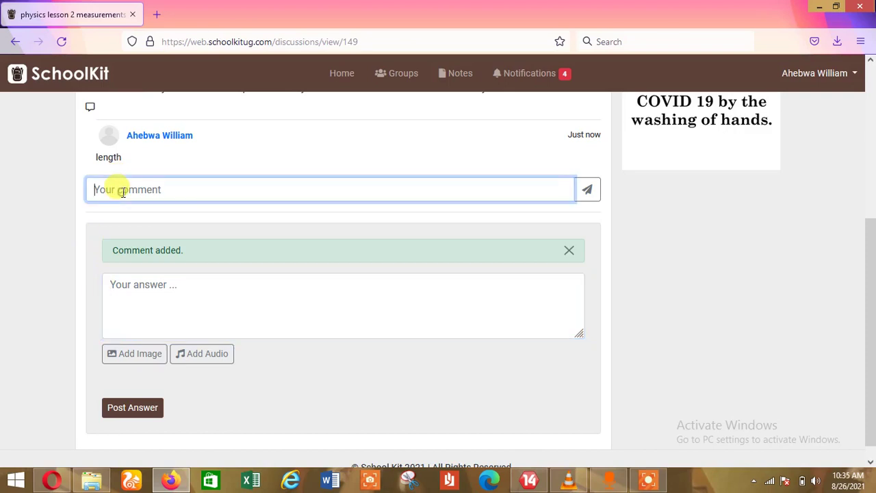
pyautogui.hotkey('ctrl', 'v')
pyautogui.click(587, 189)
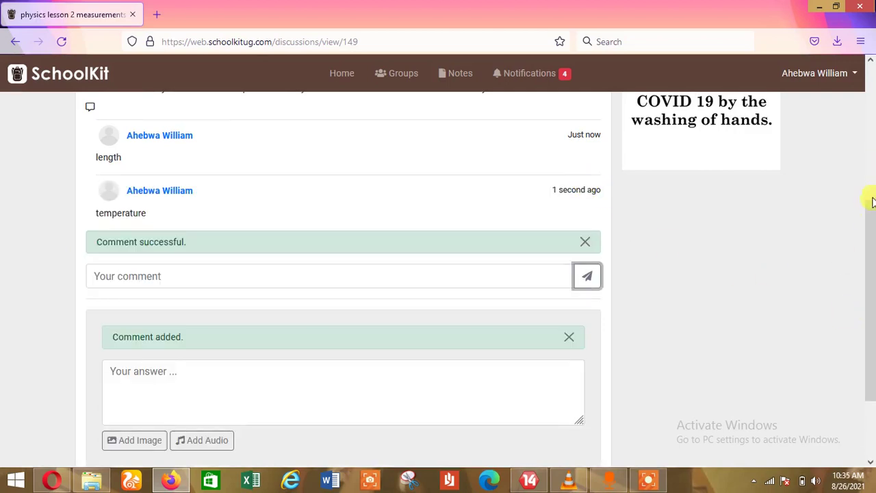
# Step: Write a new answer reading "alright thanks contributionsa" with the second line "take a look at the picture below"
pyautogui.scroll(3, 872, 185)
pyautogui.scroll(-3, 872, 198)
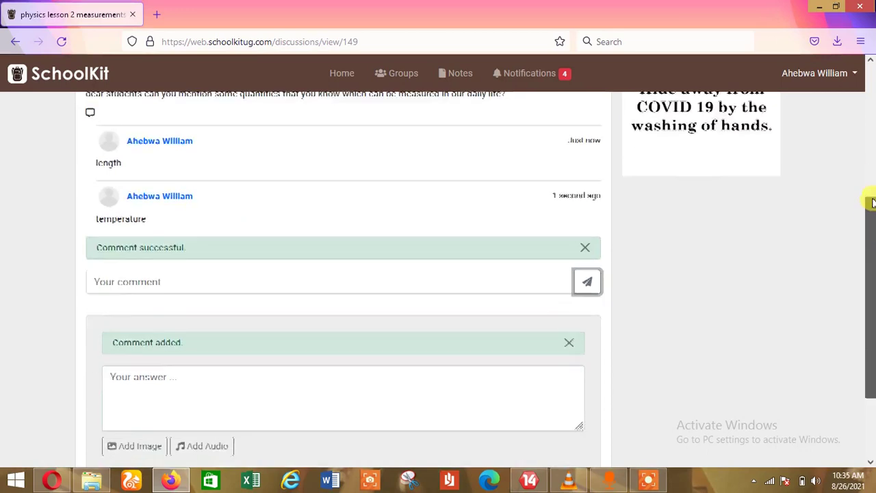
pyautogui.scroll(3, 872, 202)
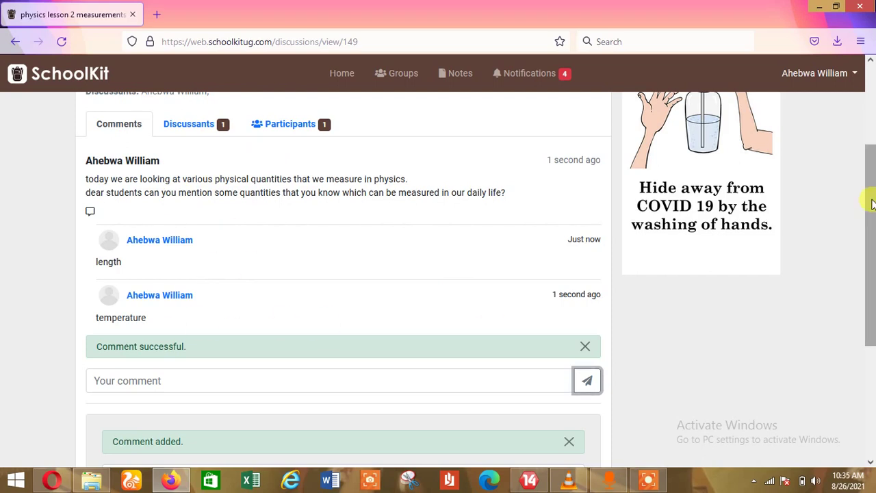
pyautogui.scroll(-2, 870, 195)
pyautogui.click(318, 347)
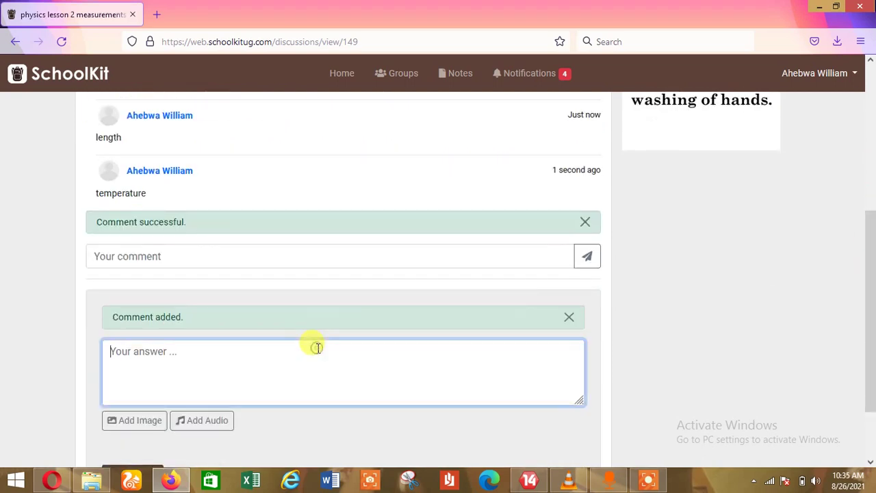
pyautogui.write('alright thanks con')
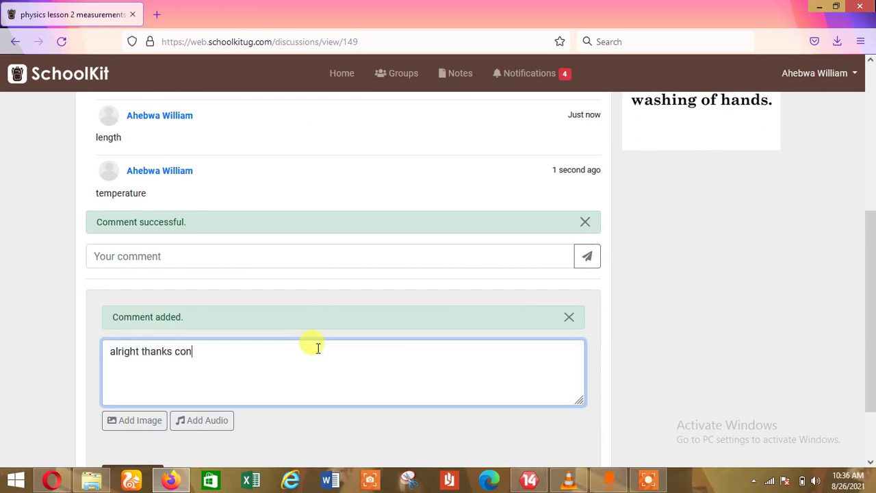
pyautogui.write('tributionsa')
pyautogui.press('Return')
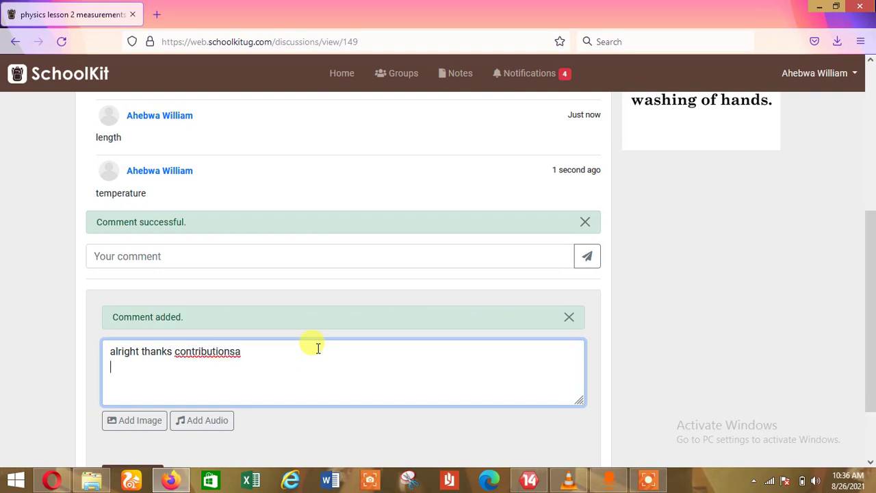
pyautogui.write('take a look at')
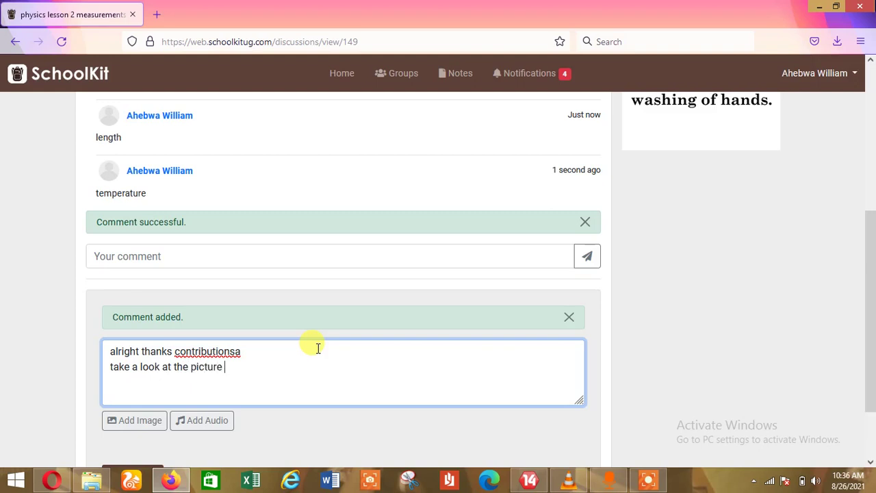
pyautogui.write('the picture below')
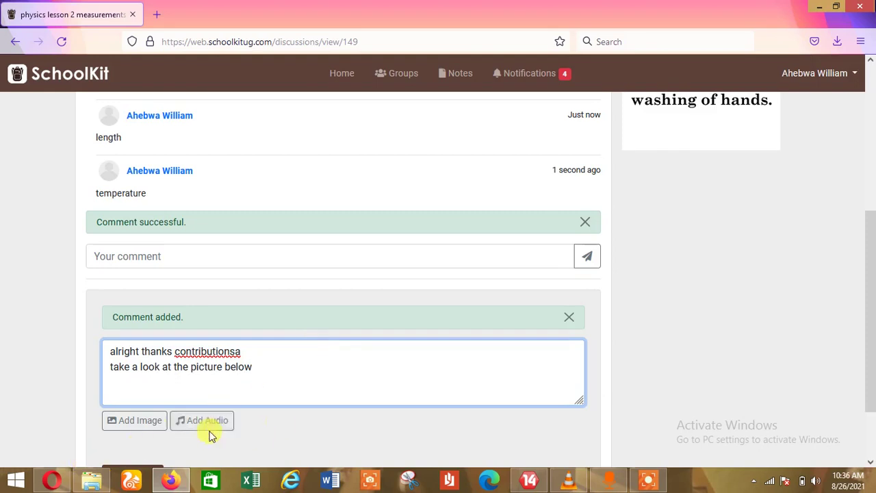
pyautogui.click(149, 424)
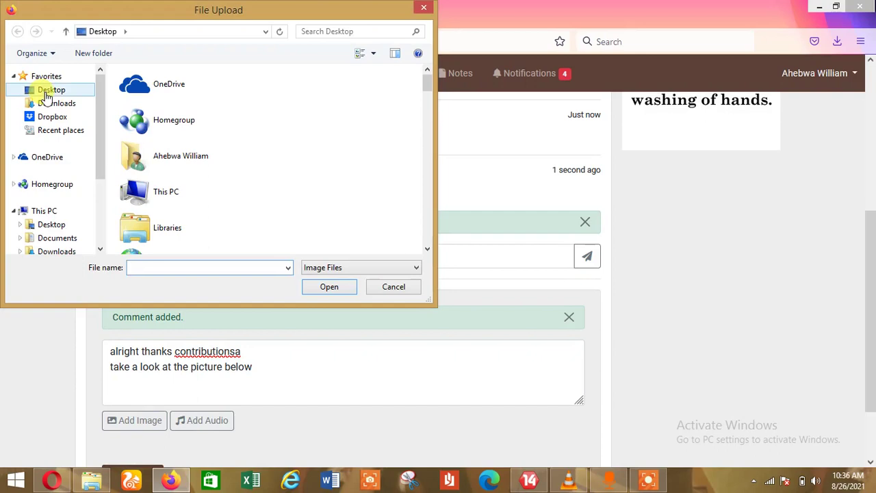
pyautogui.click(52, 91)
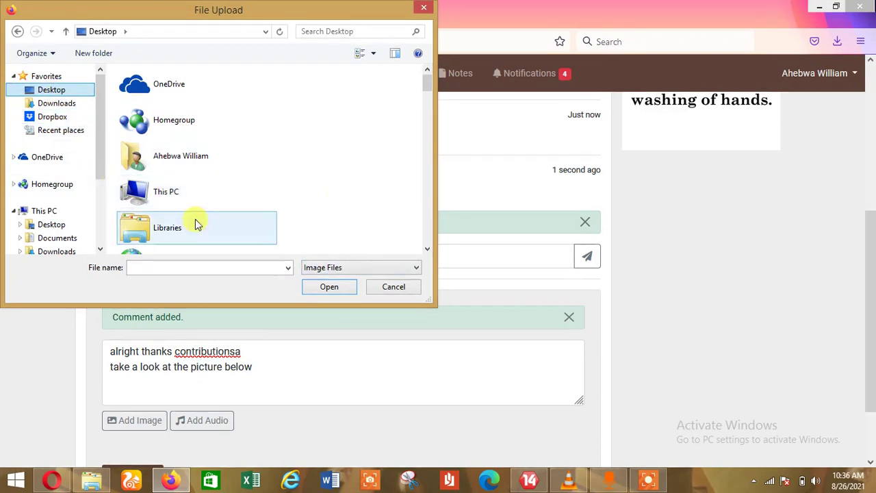
pyautogui.click(52, 225)
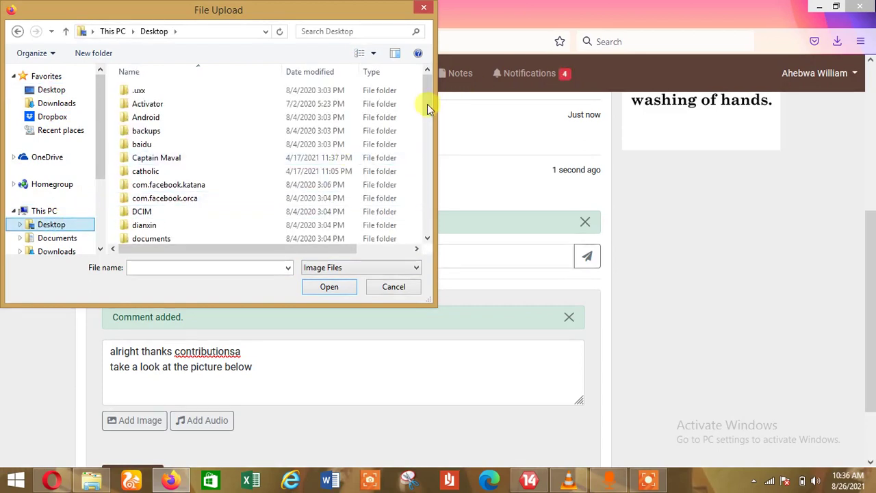
pyautogui.moveTo(430, 130); pyautogui.dragTo(429, 221)
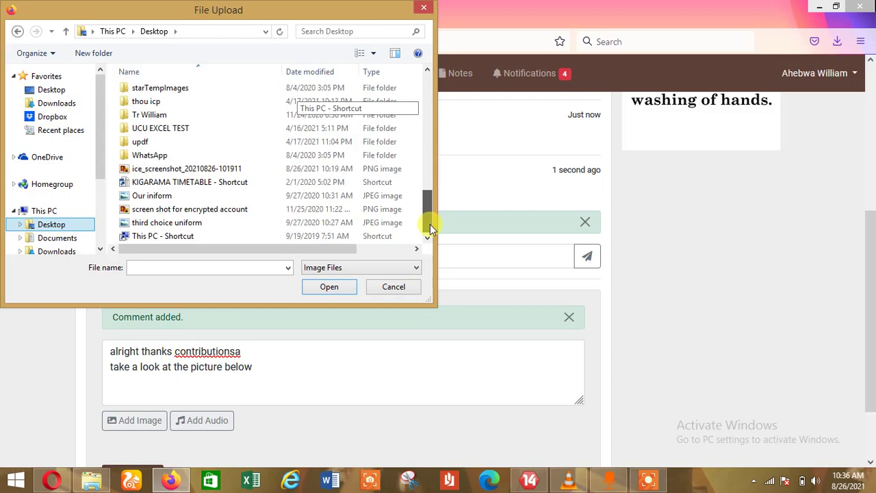
pyautogui.click(226, 171)
pyautogui.click(320, 287)
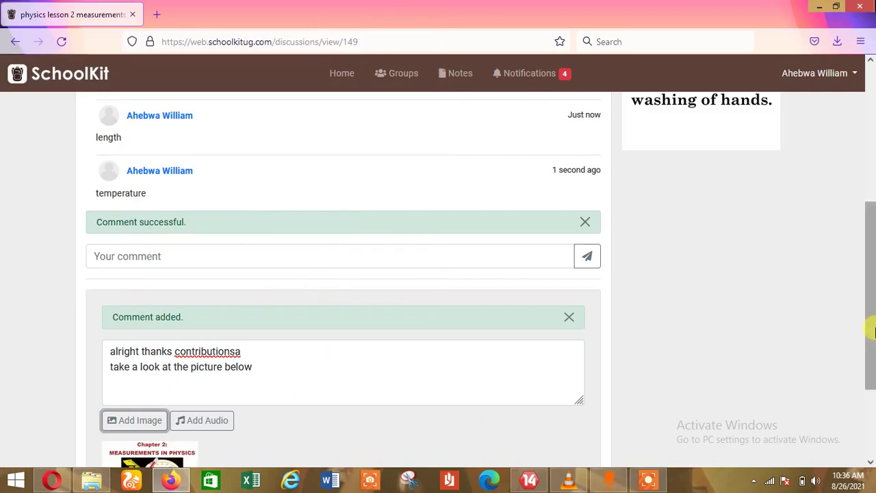
pyautogui.moveTo(869, 348); pyautogui.dragTo(870, 372)
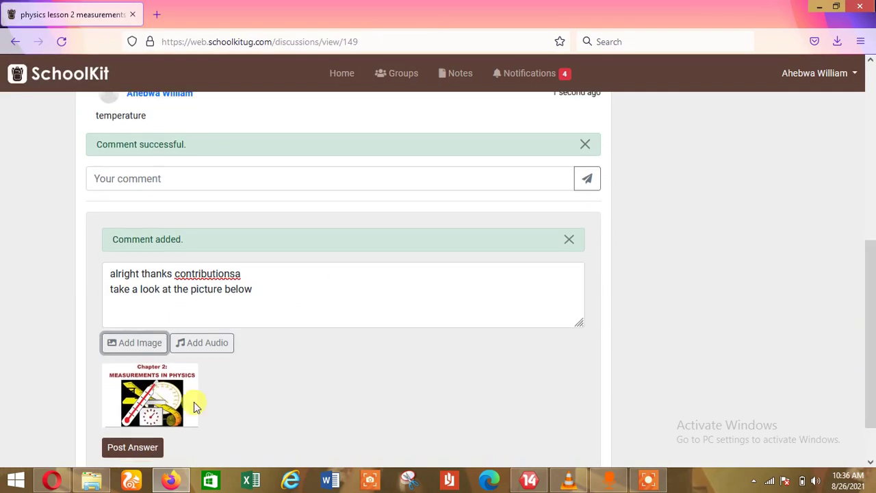
pyautogui.click(152, 447)
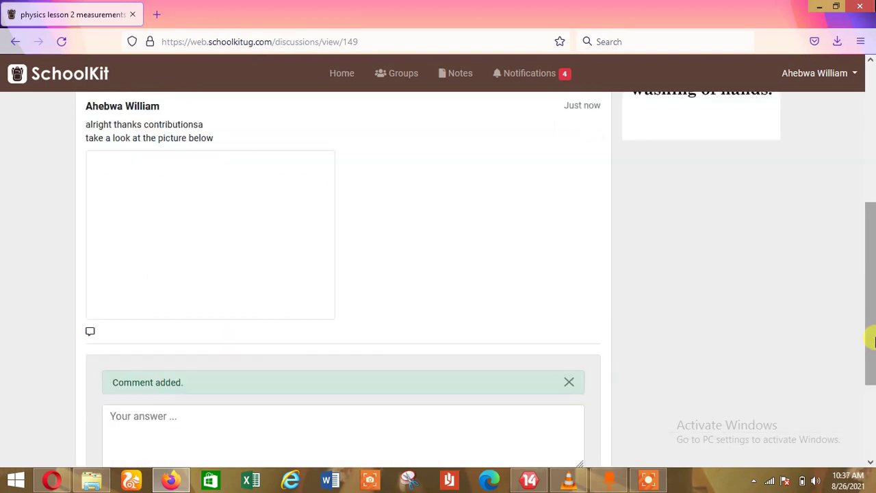
# Step: Write another answer asking "what are some of the measuring instruments you see in the picture?"
pyautogui.moveTo(871, 340); pyautogui.dragTo(871, 235)
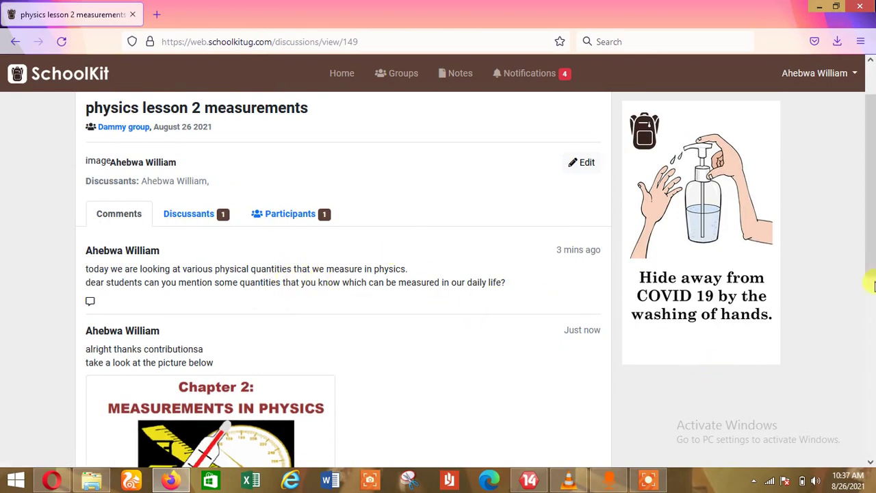
pyautogui.scroll(-3, 872, 263)
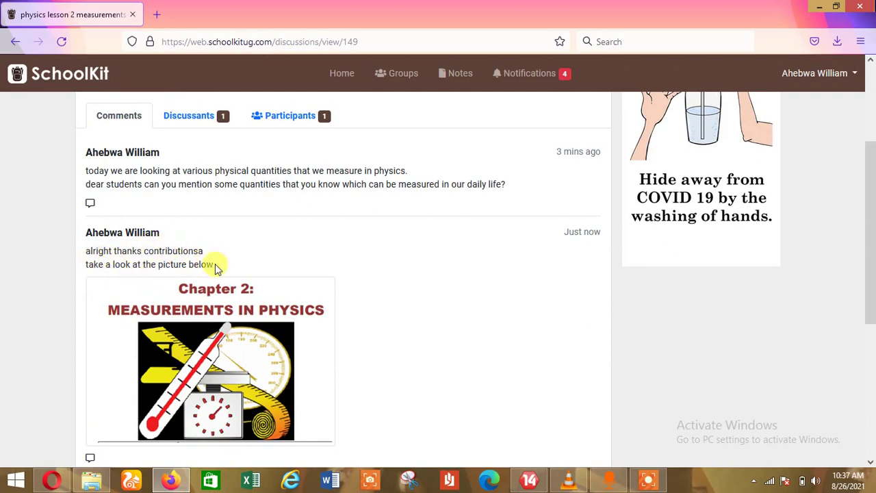
pyautogui.moveTo(873, 291); pyautogui.dragTo(869, 355)
pyautogui.click(248, 448)
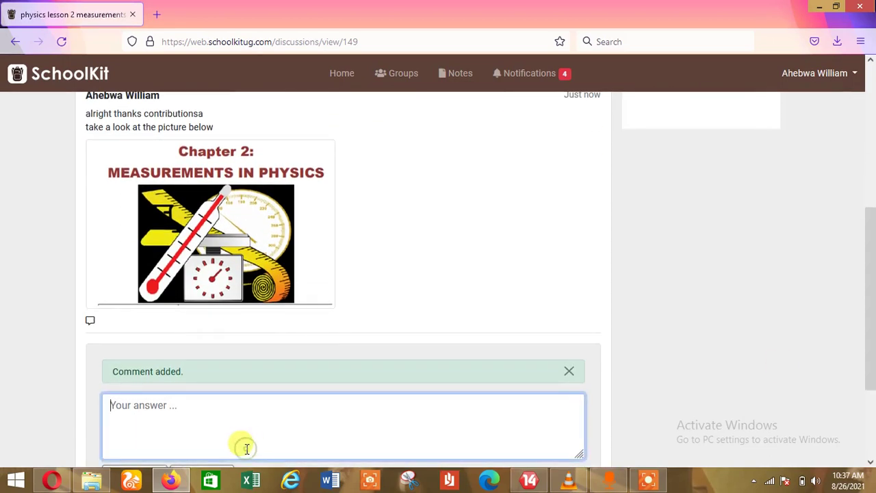
pyautogui.write('wh')
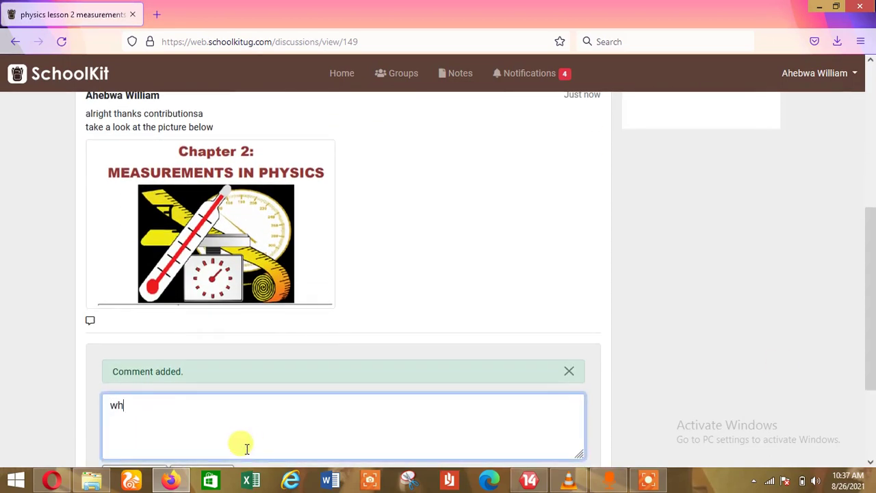
pyautogui.write('at are some og')
pyautogui.write(' the ')
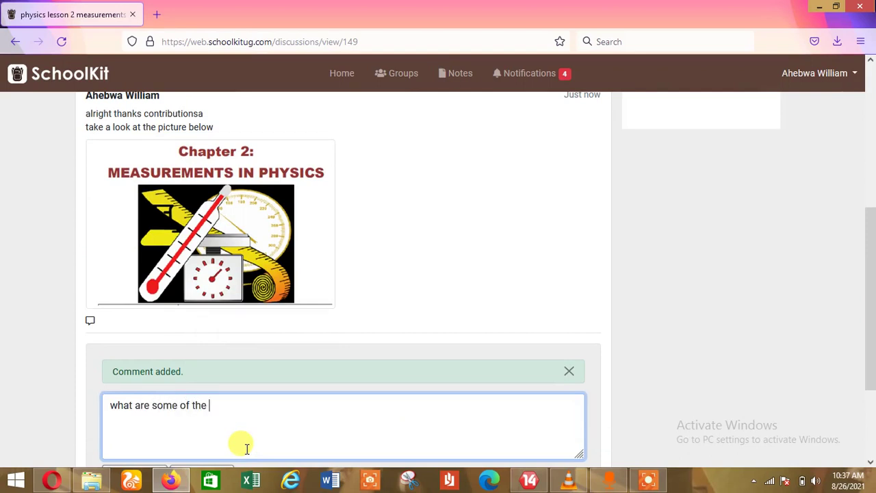
pyautogui.write('measuring instruments y')
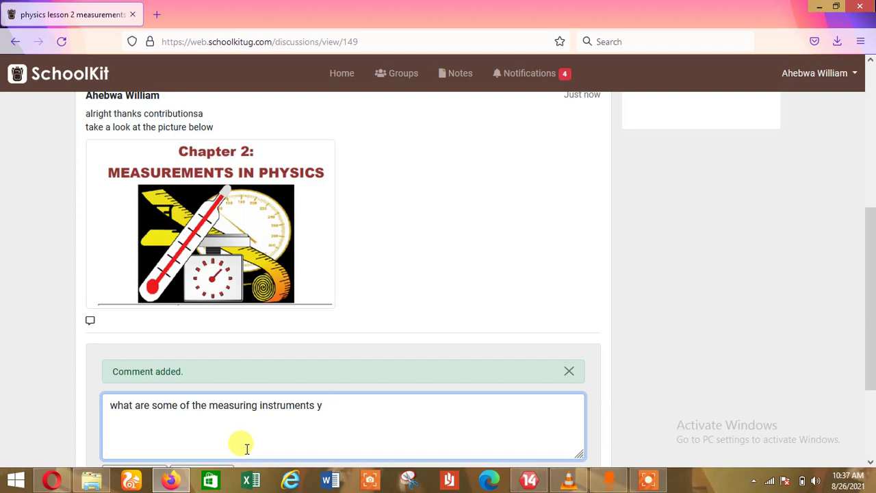
pyautogui.write('ou see in the  picture?')
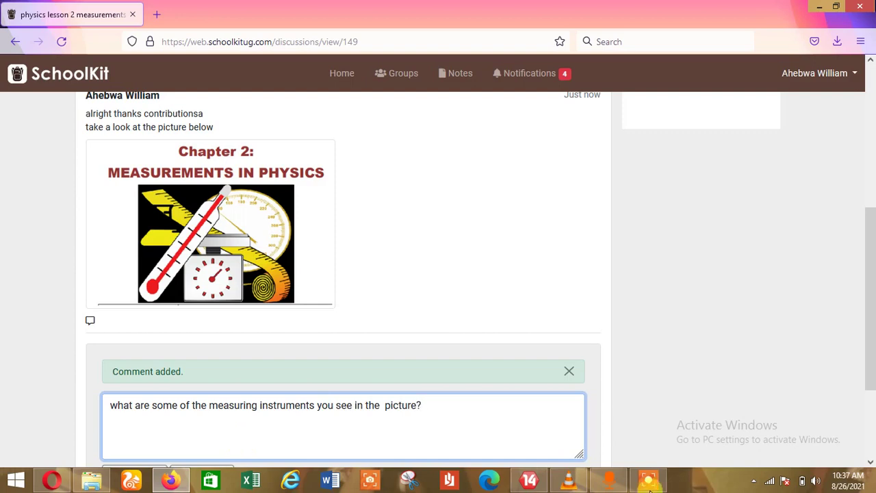
pyautogui.moveTo(869, 388)
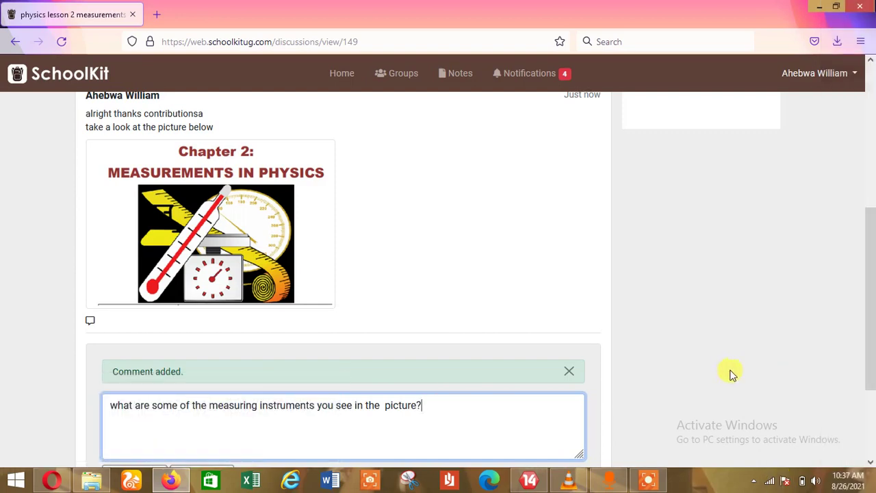
# Step: Post the answer asking about measuring instruments in the picture and reply to it with the comment "tape measure"
pyautogui.scroll(-3, 869, 385)
pyautogui.click(155, 408)
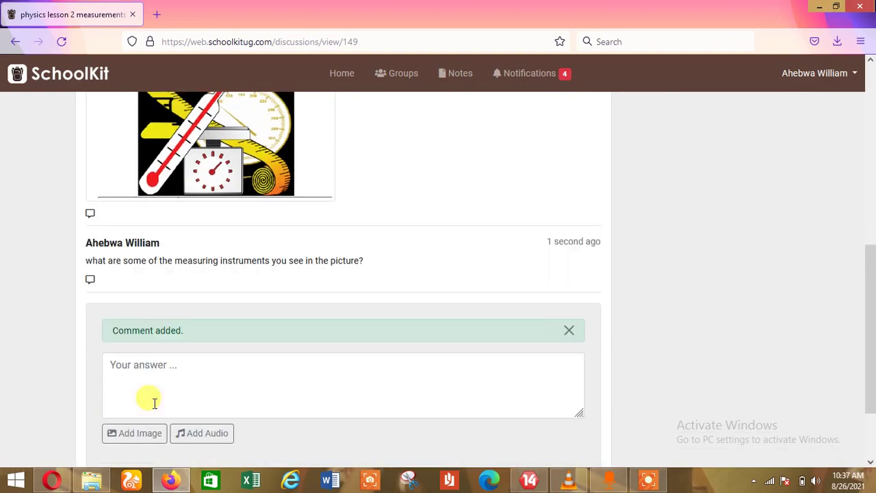
pyautogui.click(90, 280)
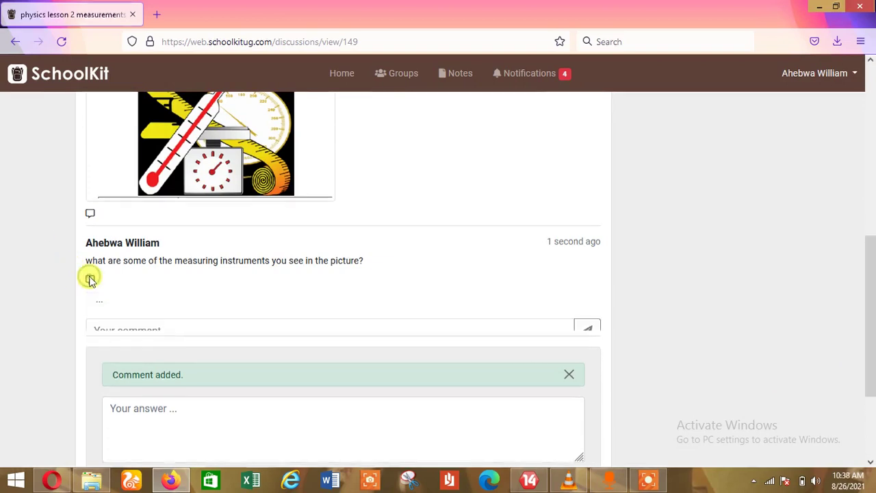
pyautogui.click(111, 352)
pyautogui.write('ta')
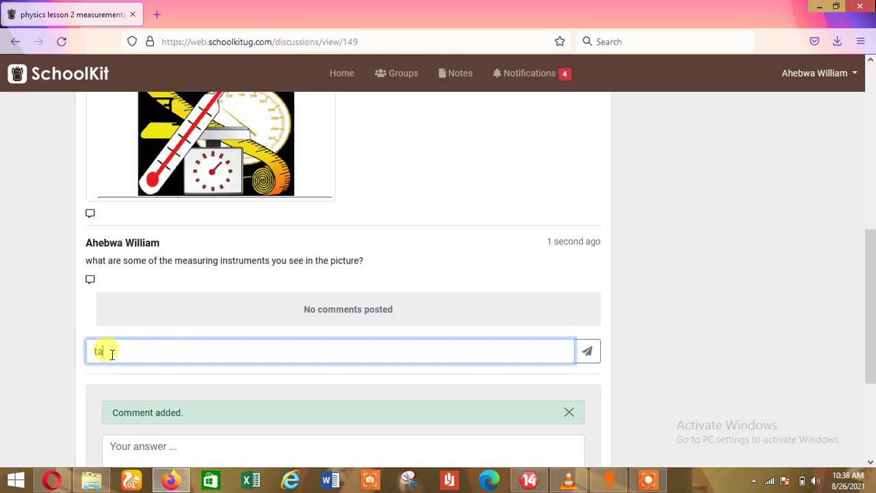
pyautogui.write('pe measure')
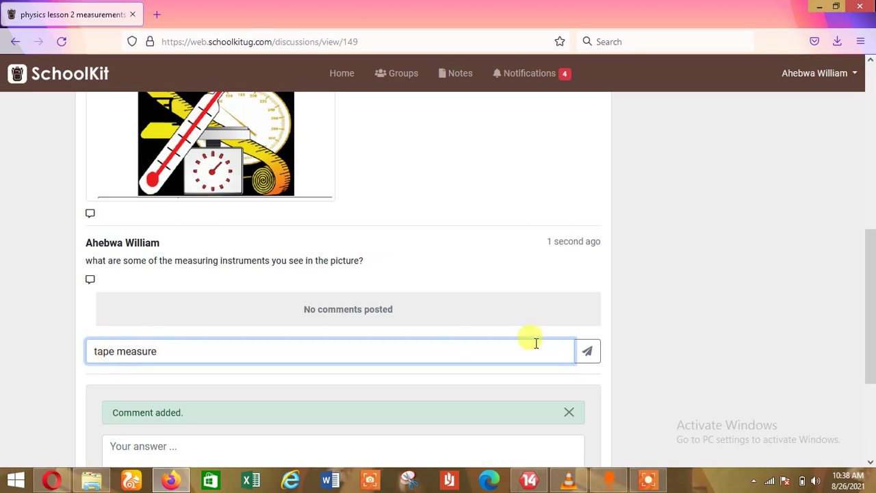
pyautogui.click(586, 361)
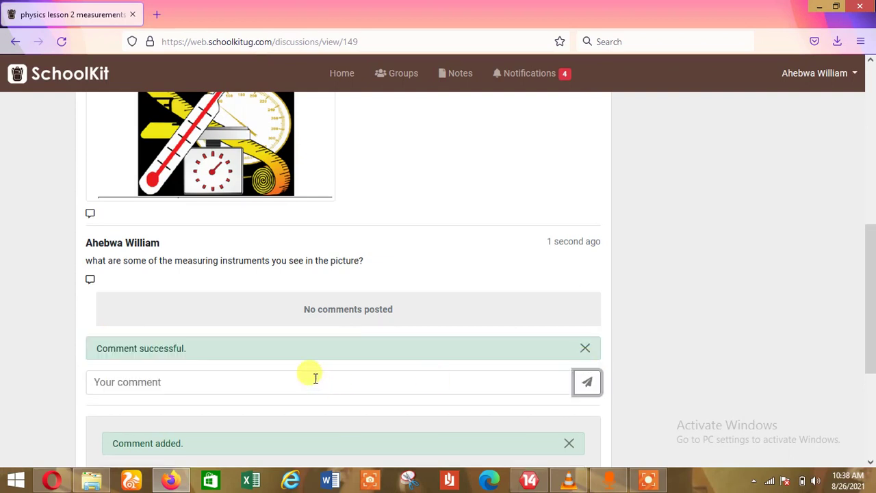
# Step: Add two more comments to the measuring instruments question, reading "thermometer" and "clock"
pyautogui.click(278, 394)
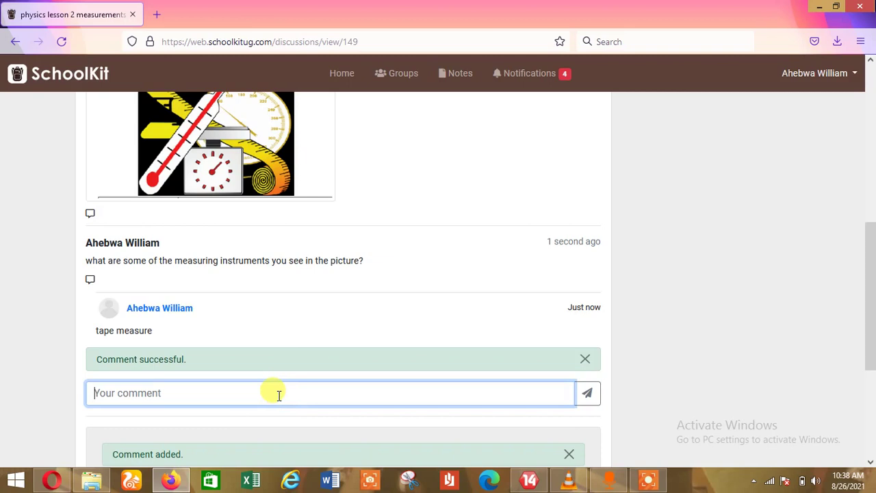
pyautogui.write('thermo')
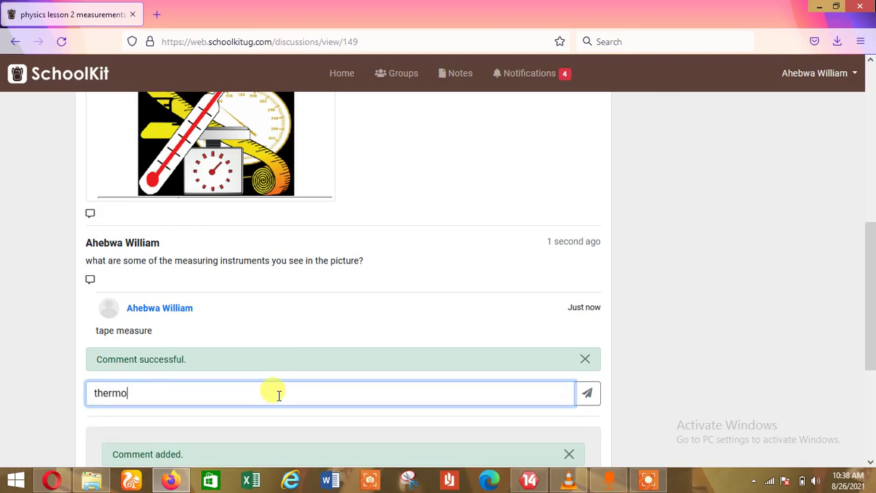
pyautogui.write('meter')
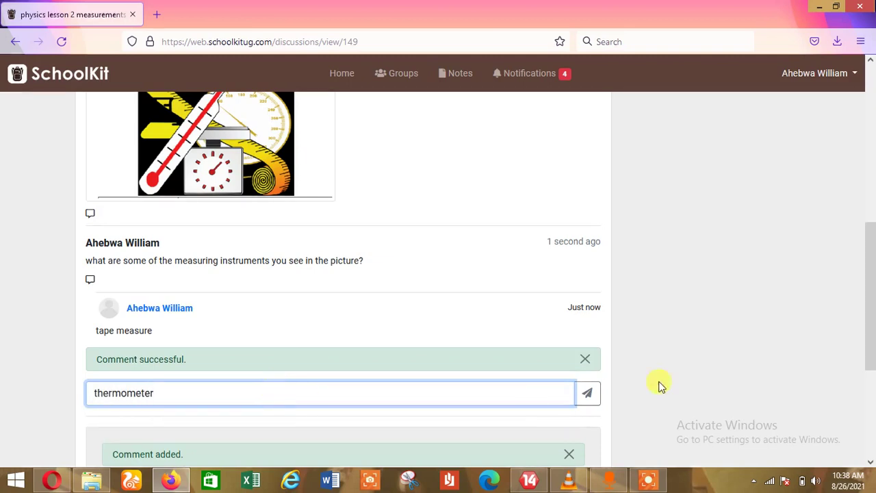
pyautogui.click(588, 394)
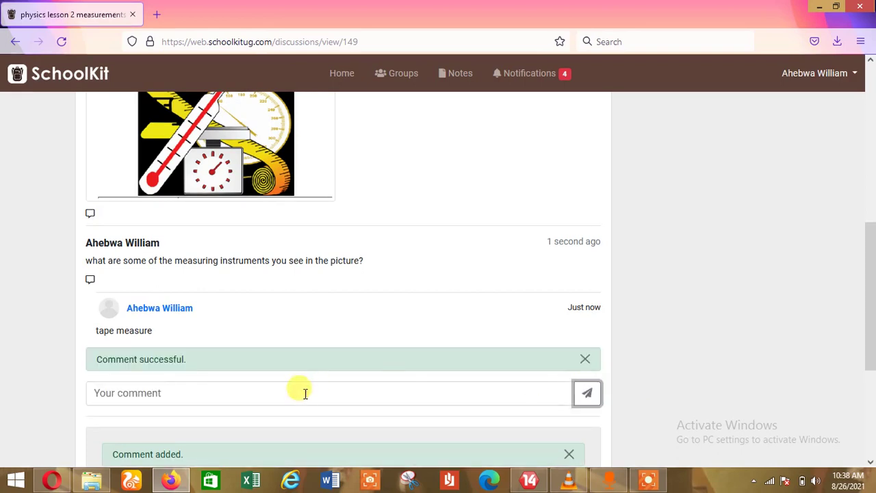
pyautogui.click(200, 448)
pyautogui.write('clock')
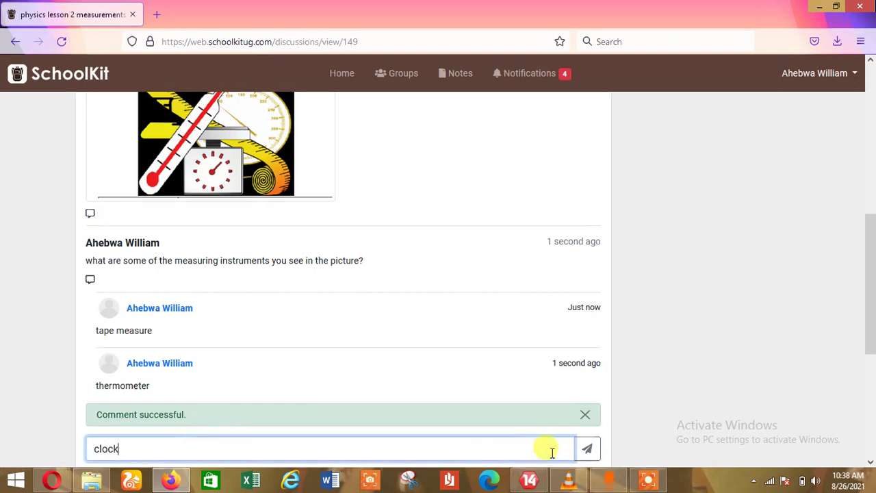
pyautogui.click(587, 448)
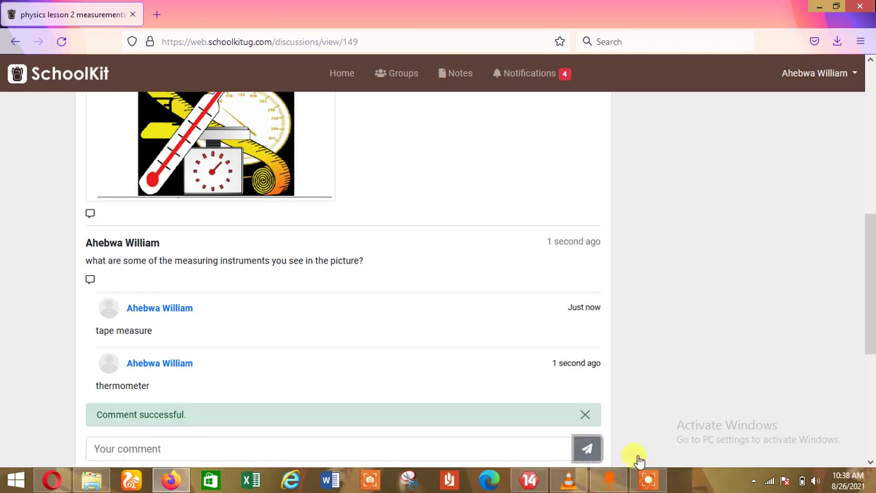
# Step: Review the discussion's picture, question and comments, from the latest replies back to the lesson title
pyautogui.moveTo(868, 284); pyautogui.dragTo(872, 267)
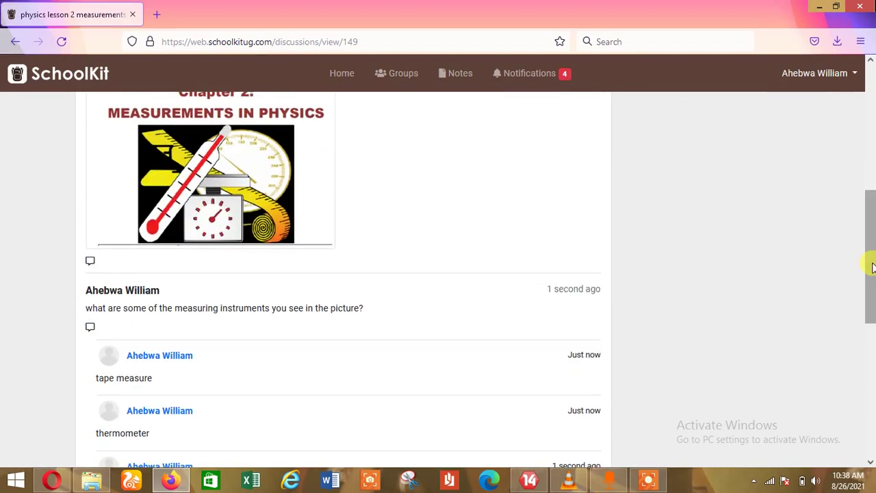
pyautogui.moveTo(873, 267)
pyautogui.mouseDown()
pyautogui.moveTo(869, 277)
pyautogui.moveTo(873, 270)
pyautogui.mouseUp()
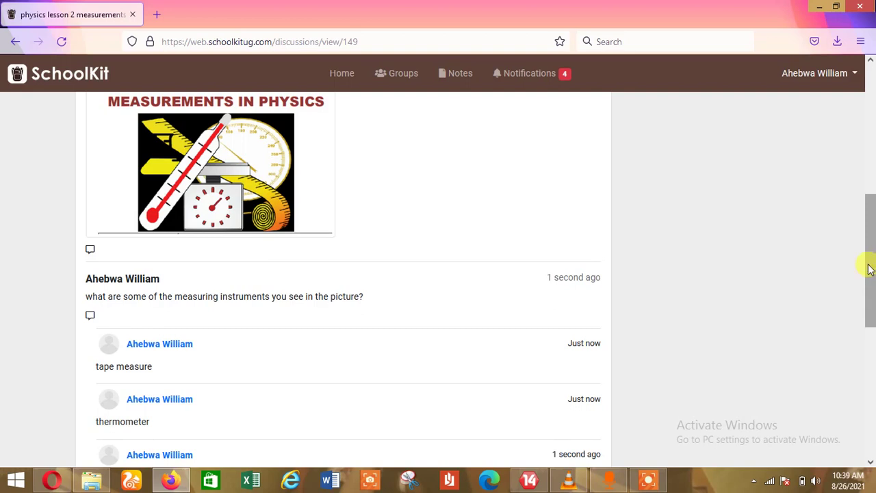
pyautogui.moveTo(870, 269); pyautogui.dragTo(860, 342)
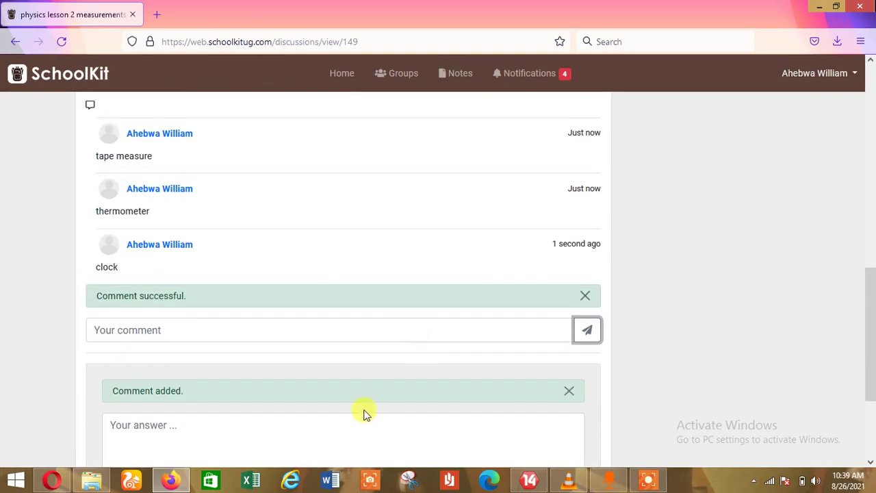
pyautogui.click(326, 429)
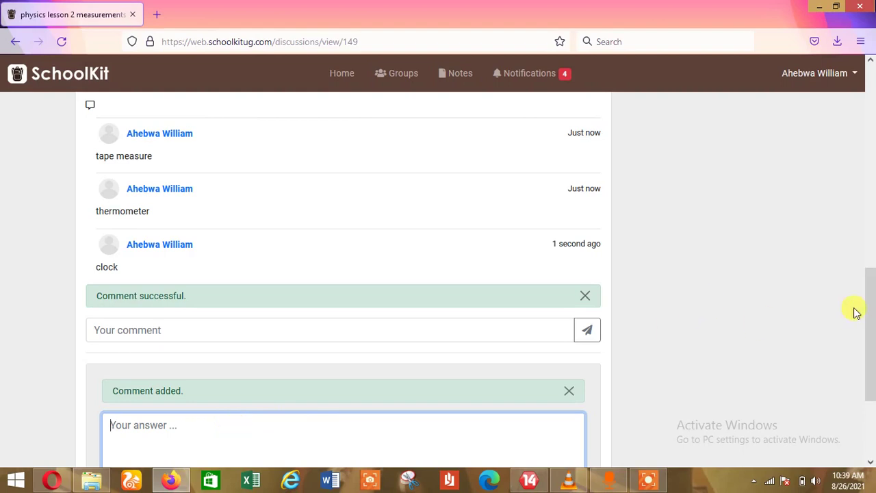
pyautogui.moveTo(871, 330); pyautogui.dragTo(861, 86)
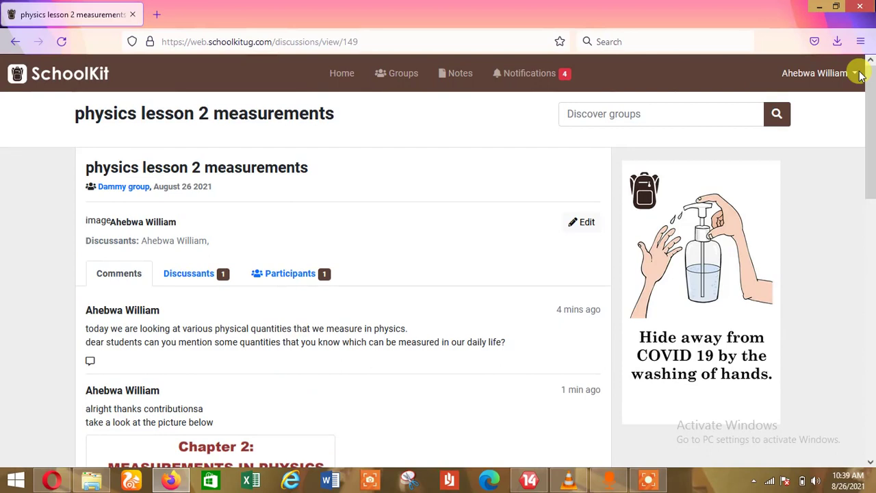
pyautogui.moveTo(868, 86); pyautogui.dragTo(856, 65)
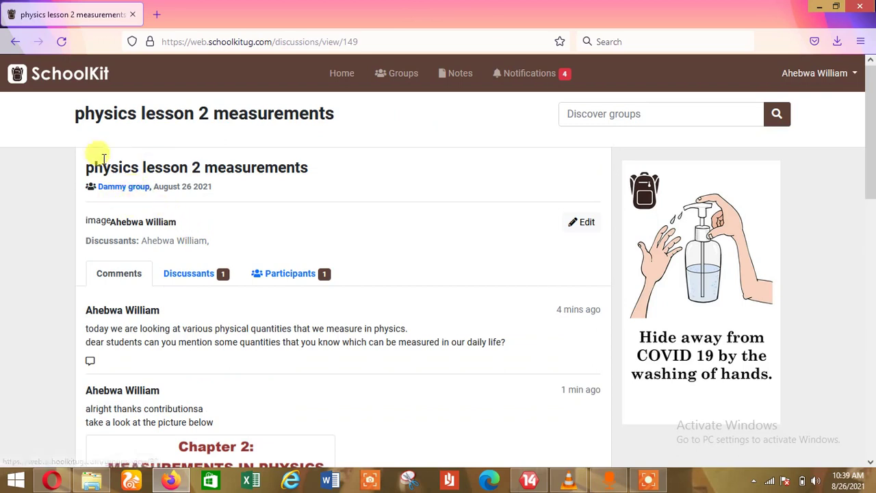
# Step: Begin a notes upload in Dammy group and set its category to Physics
pyautogui.click(126, 191)
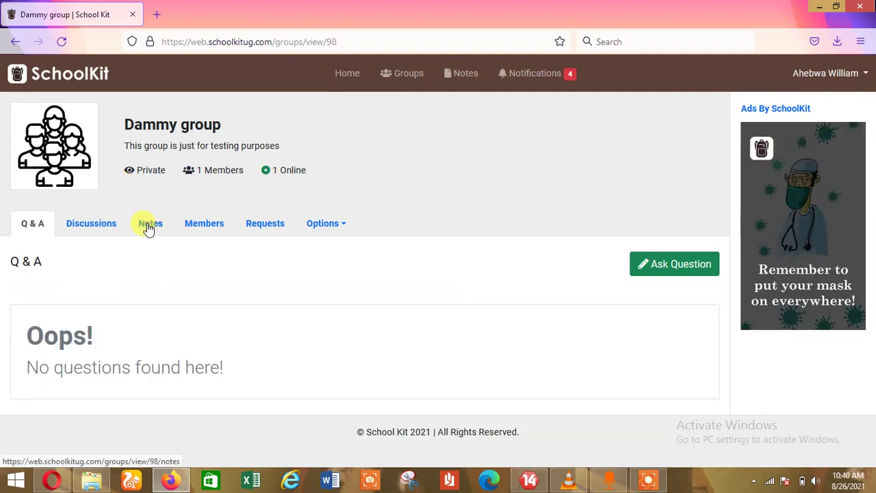
pyautogui.click(148, 228)
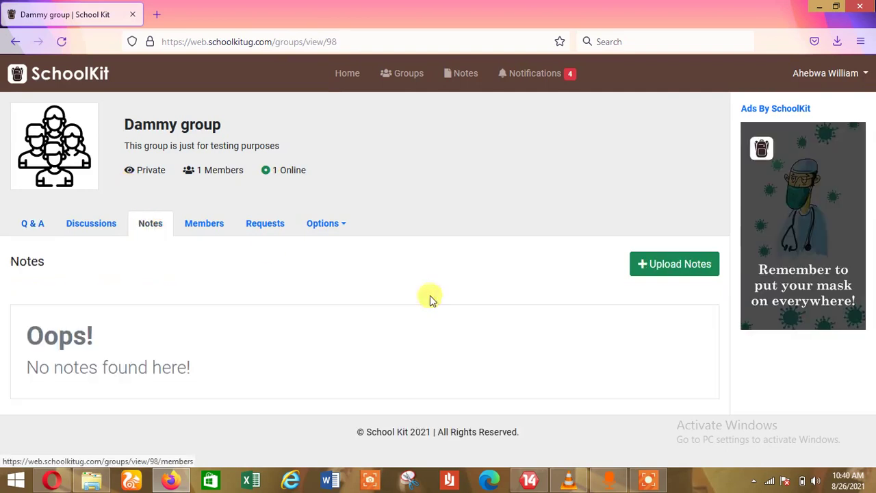
pyautogui.click(655, 268)
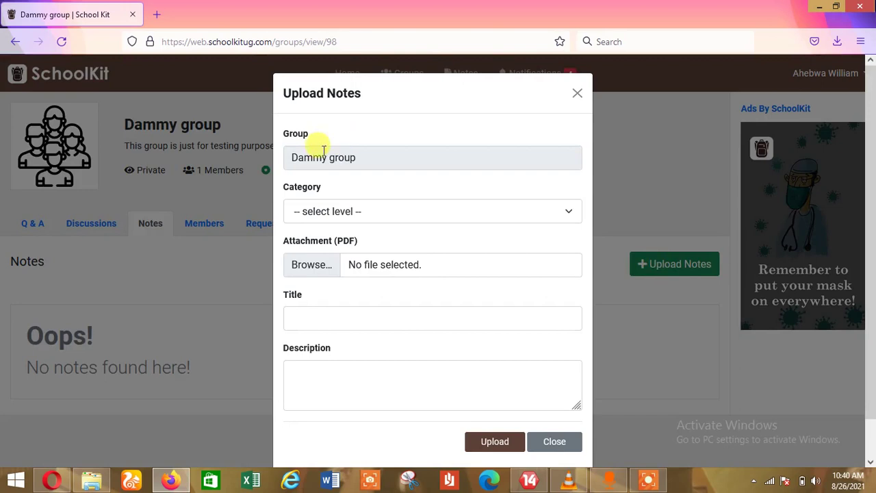
pyautogui.click(340, 213)
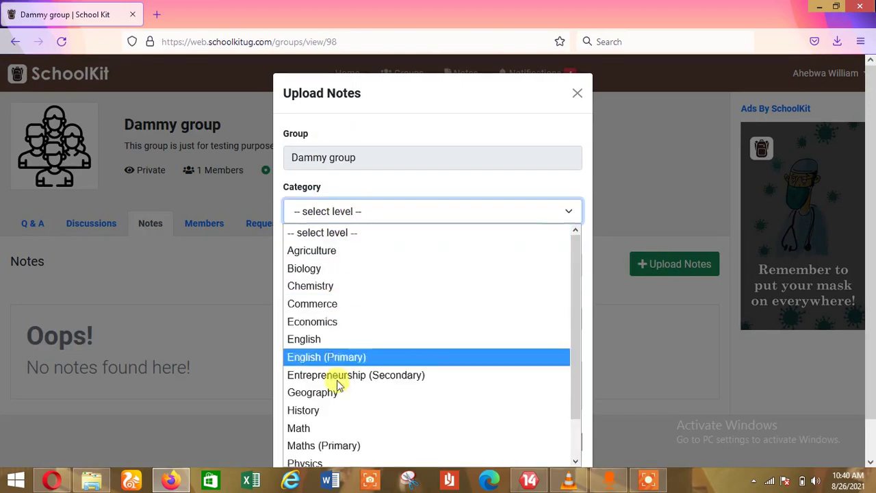
pyautogui.click(361, 455)
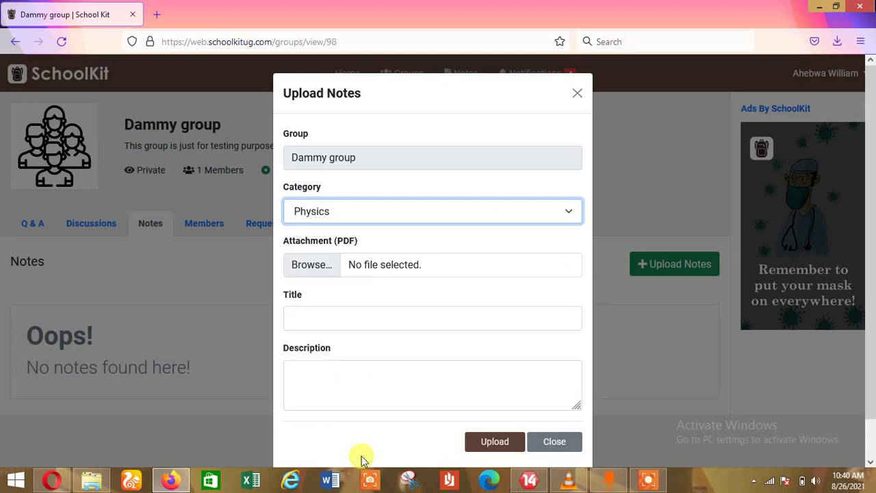
# Step: Attach the PDF "PHYSICS TEXTBOOK - SENIOR ONE (Prototype)" from Dropbox's "folder notes" folder to the notes upload
pyautogui.click(326, 266)
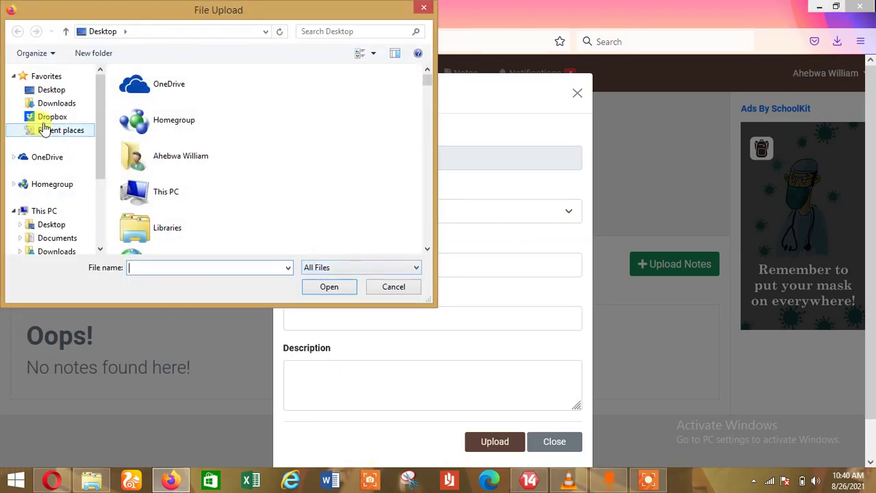
pyautogui.click(45, 120)
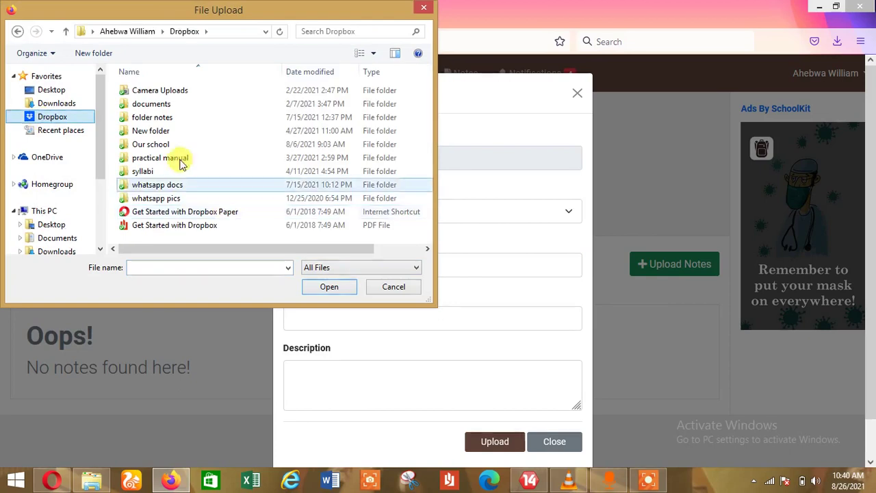
pyautogui.doubleClick(159, 120)
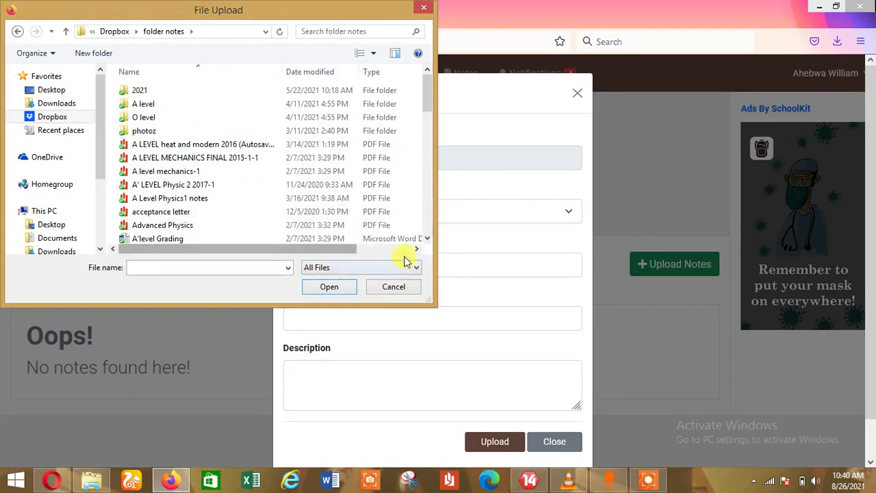
pyautogui.click(428, 239)
pyautogui.click(427, 239)
pyautogui.click(427, 239)
pyautogui.click(428, 239)
pyautogui.click(428, 239)
pyautogui.click(427, 238)
pyautogui.click(428, 239)
pyautogui.click(427, 239)
pyautogui.click(428, 239)
pyautogui.click(427, 239)
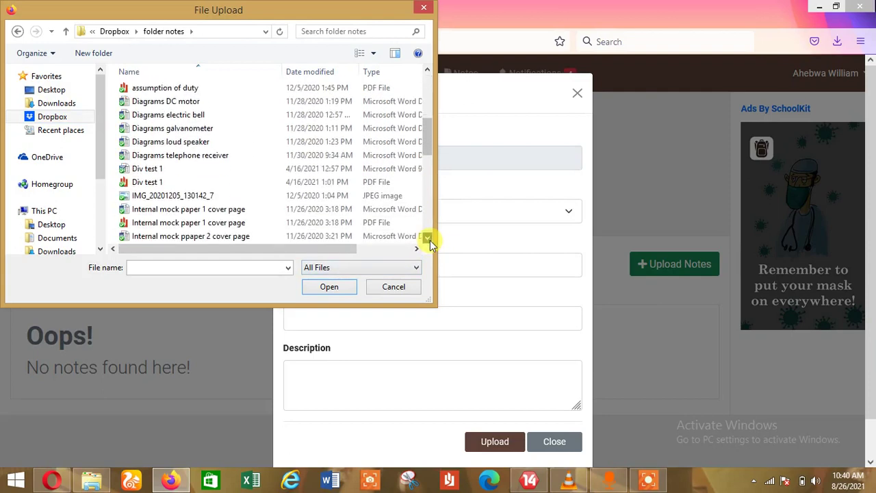
pyautogui.click(428, 239)
pyautogui.click(427, 239)
pyautogui.click(427, 239)
pyautogui.click(428, 239)
pyautogui.click(428, 239)
pyautogui.click(428, 239)
pyautogui.click(427, 238)
pyautogui.click(427, 239)
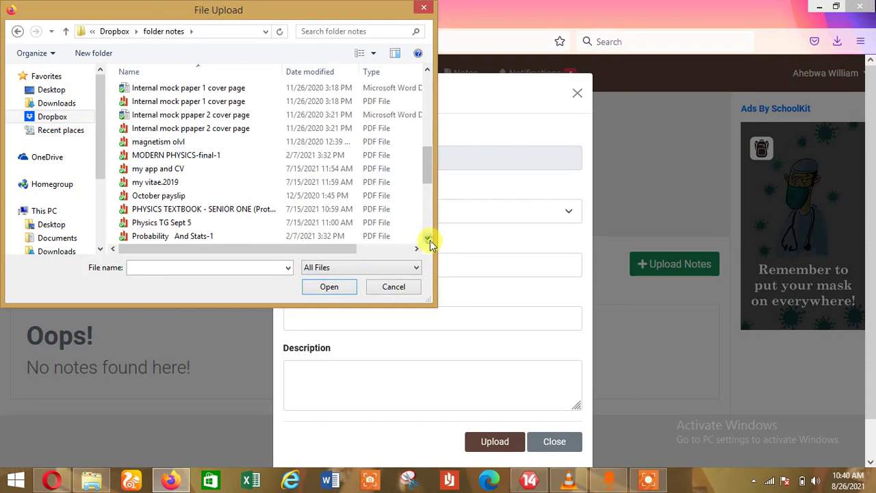
pyautogui.click(198, 212)
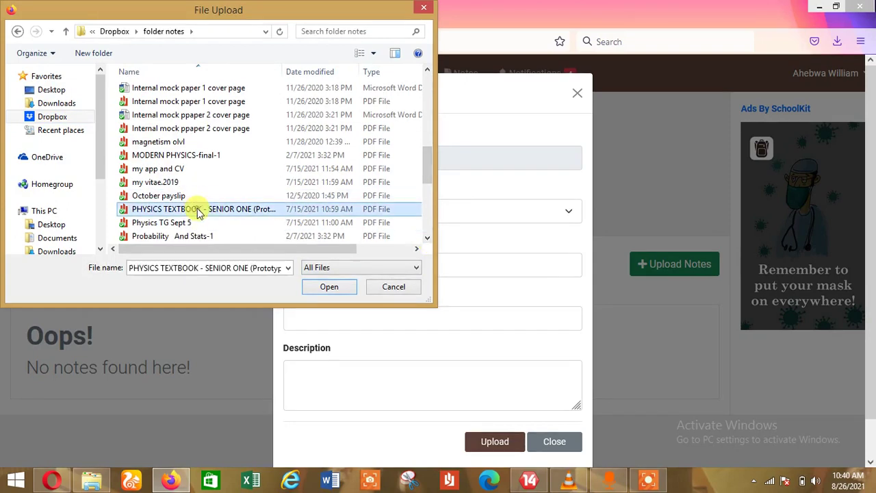
pyautogui.click(316, 290)
# Step: Title the notes "the students book", describe them as "this is the learners textbook", and upload them
pyautogui.click(334, 322)
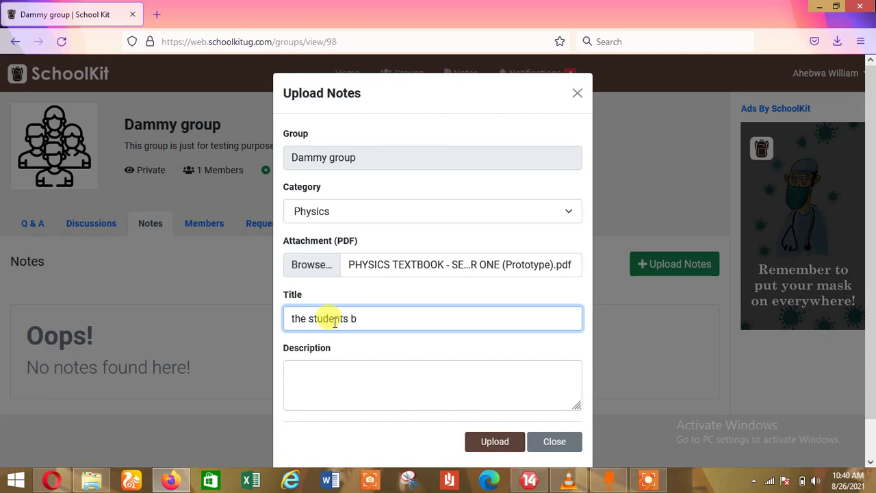
pyautogui.click(337, 369)
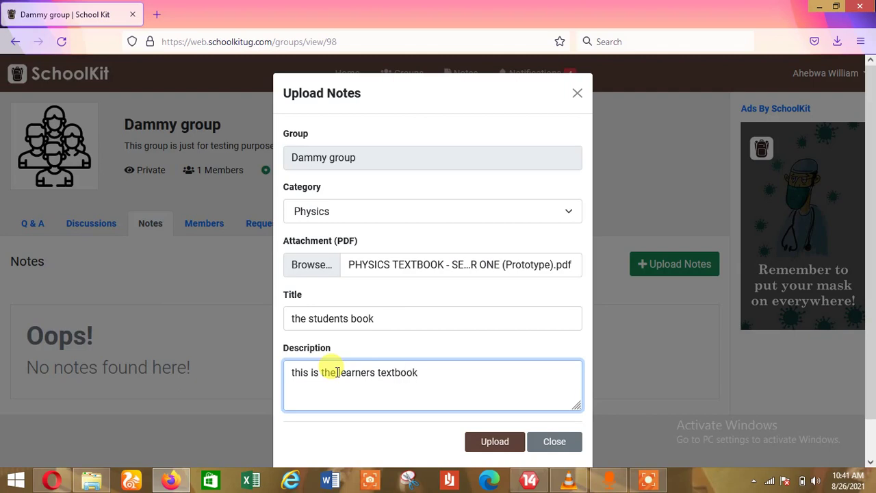
pyautogui.click(517, 441)
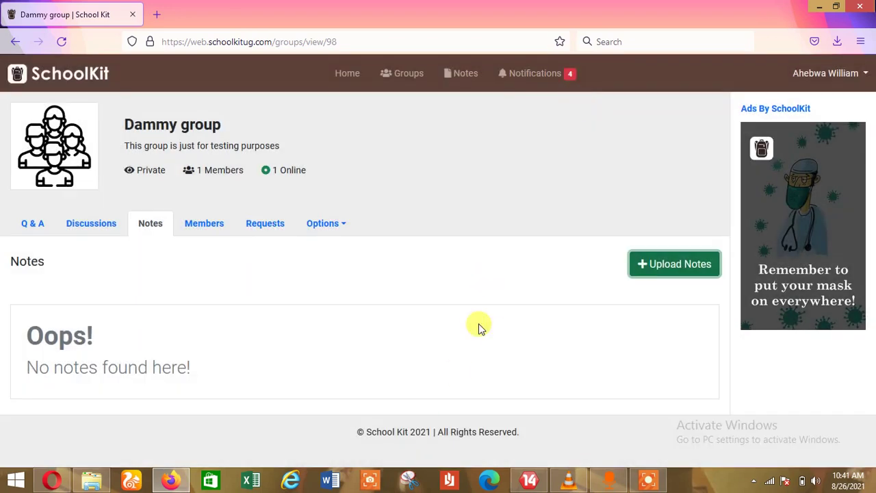
# Step: View the account's notifications and return to the home page showing the groups
pyautogui.click(536, 75)
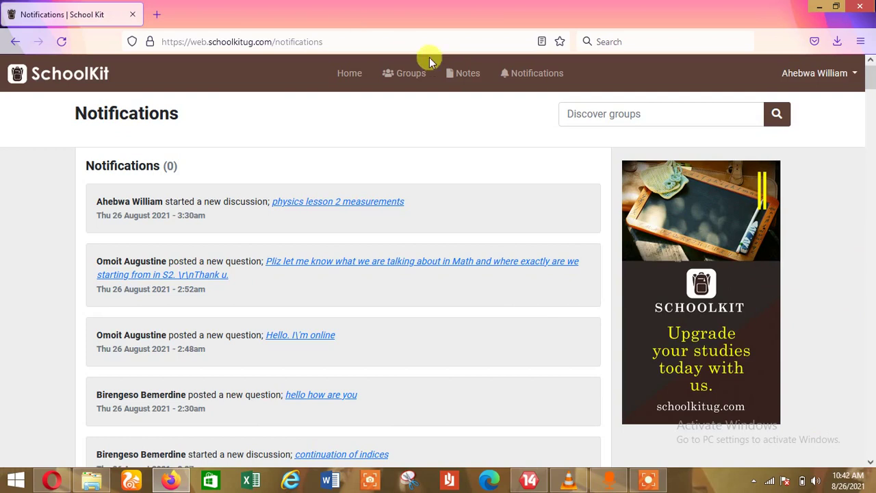
pyautogui.click(350, 73)
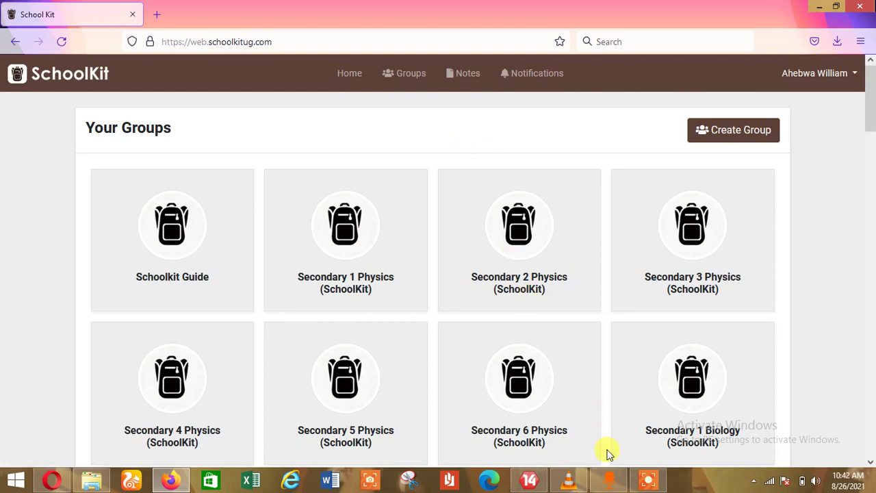
pyautogui.click(629, 478)
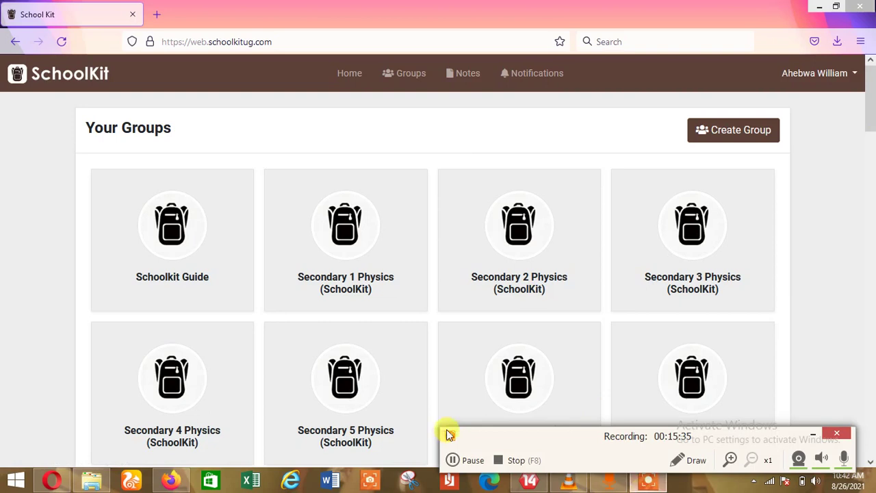